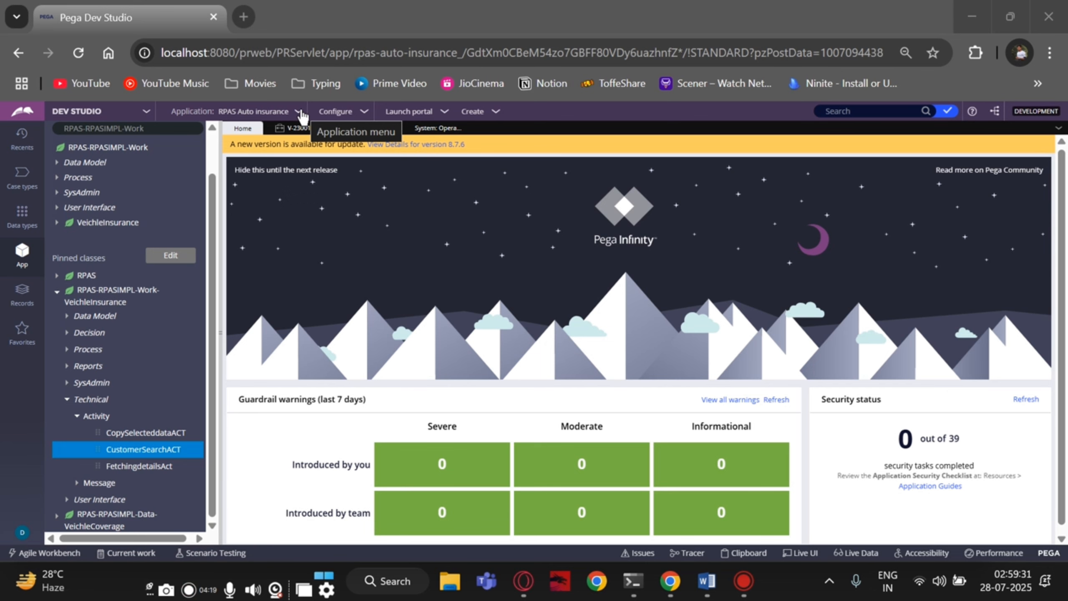
- Open the RPAS Auto insurance application definition and review its application rulesets list
click(299, 113)
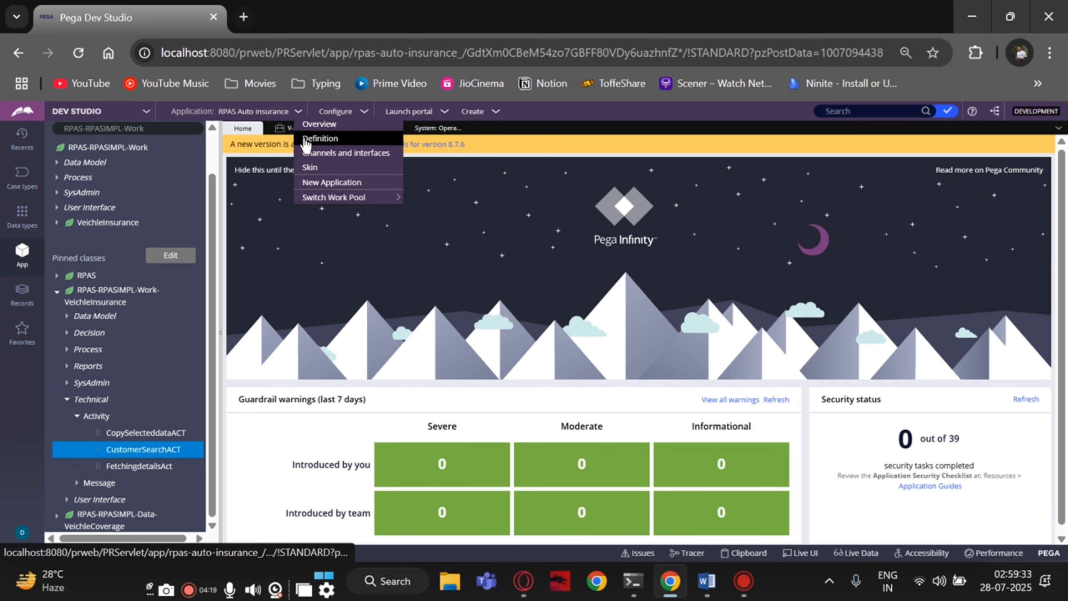
click(303, 138)
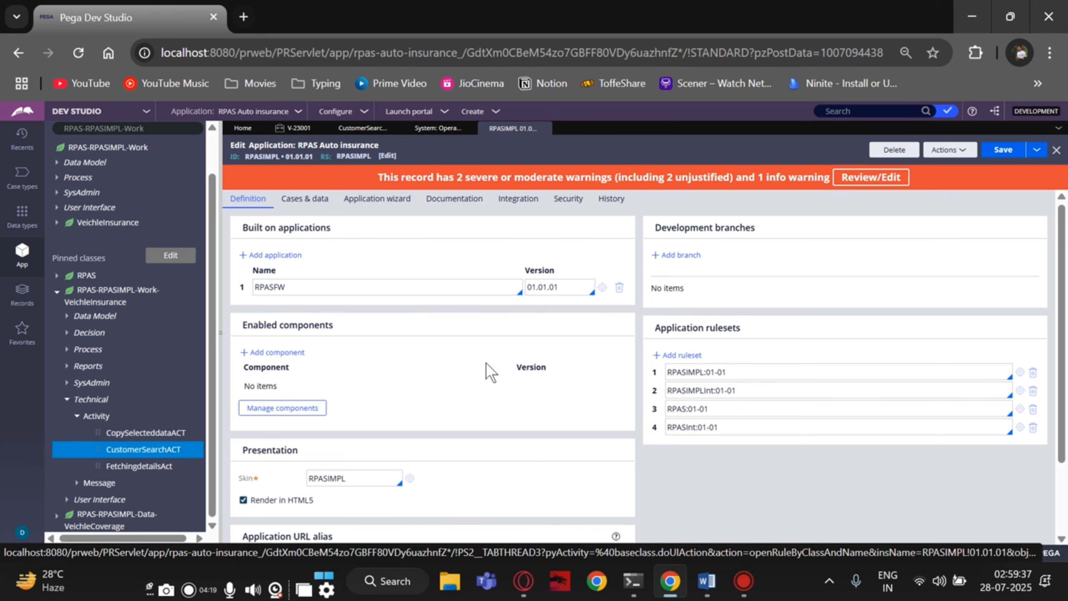
scroll(468, 362, down, 2)
scroll(473, 370, up, 2)
- Open the RPASIMPL:01-01 ruleset record from the application rulesets
click(1020, 373)
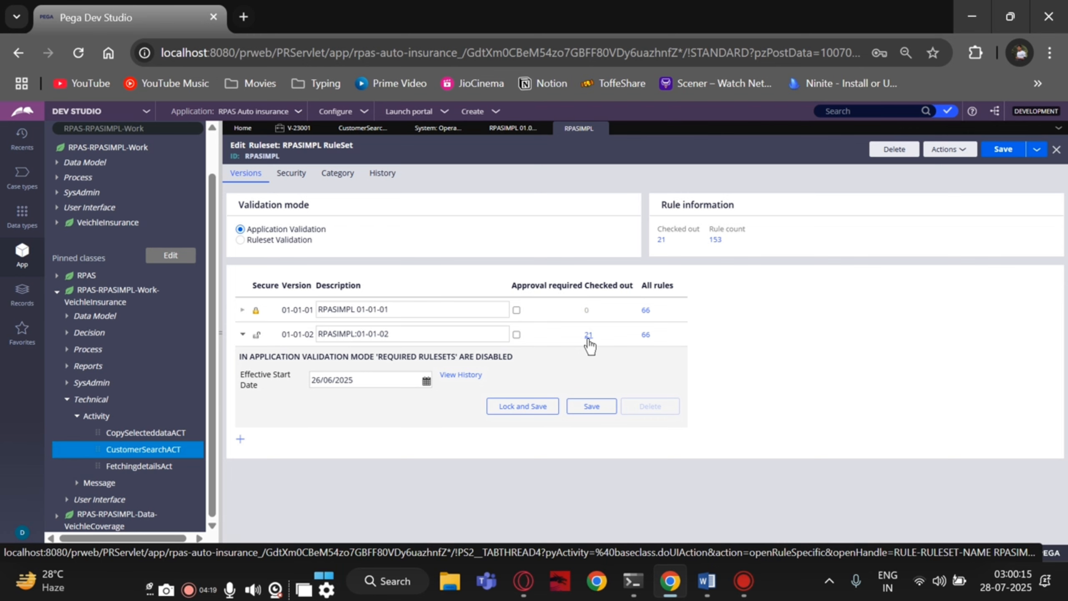
- Attempt to lock RPASIMPL 01-01-02, dismiss the refusal, and show the checked-out records list
click(522, 404)
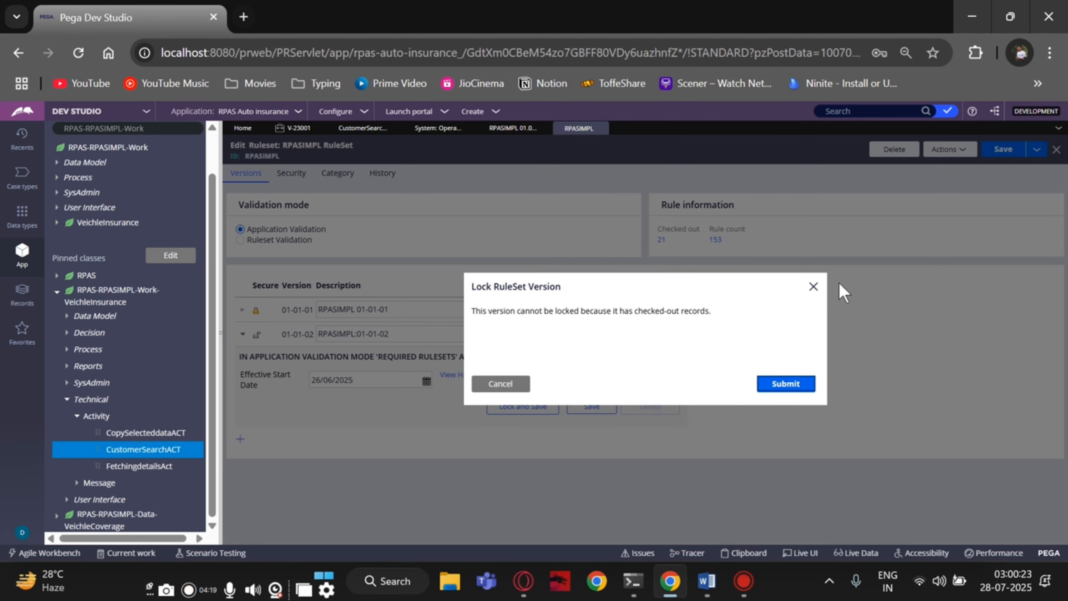
click(813, 288)
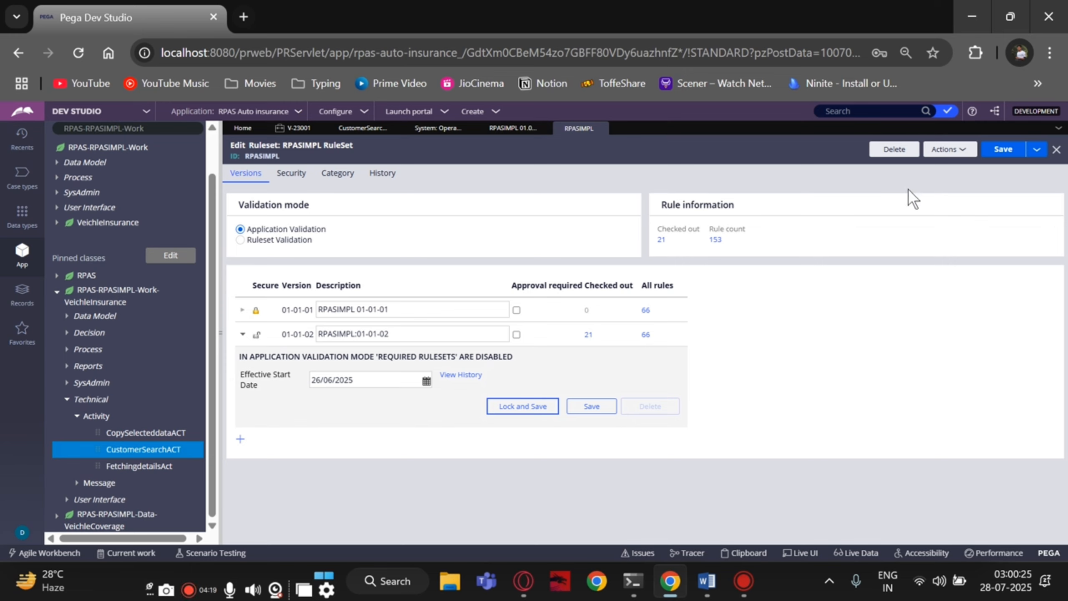
click(948, 112)
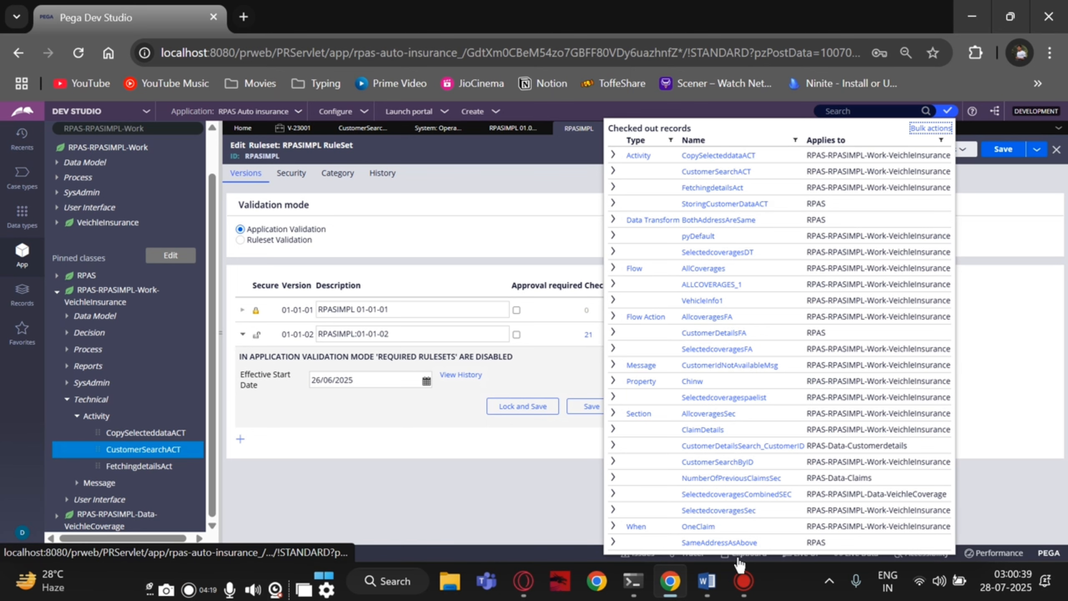
- Open CopySelecteddataACT, then go back to the checked-out records and open Bulk actions
click(716, 156)
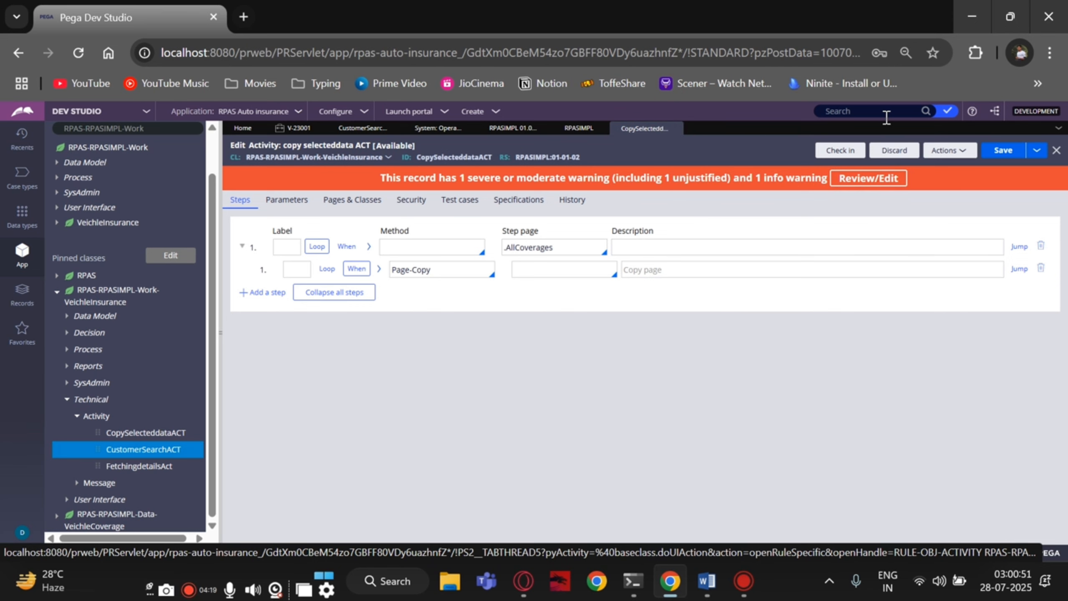
click(948, 117)
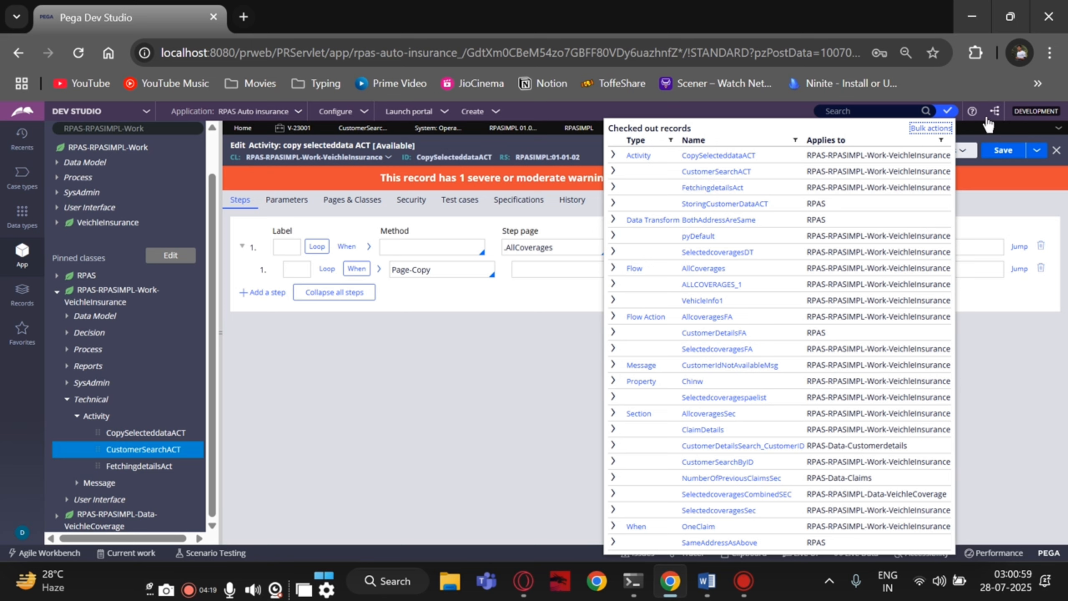
click(924, 129)
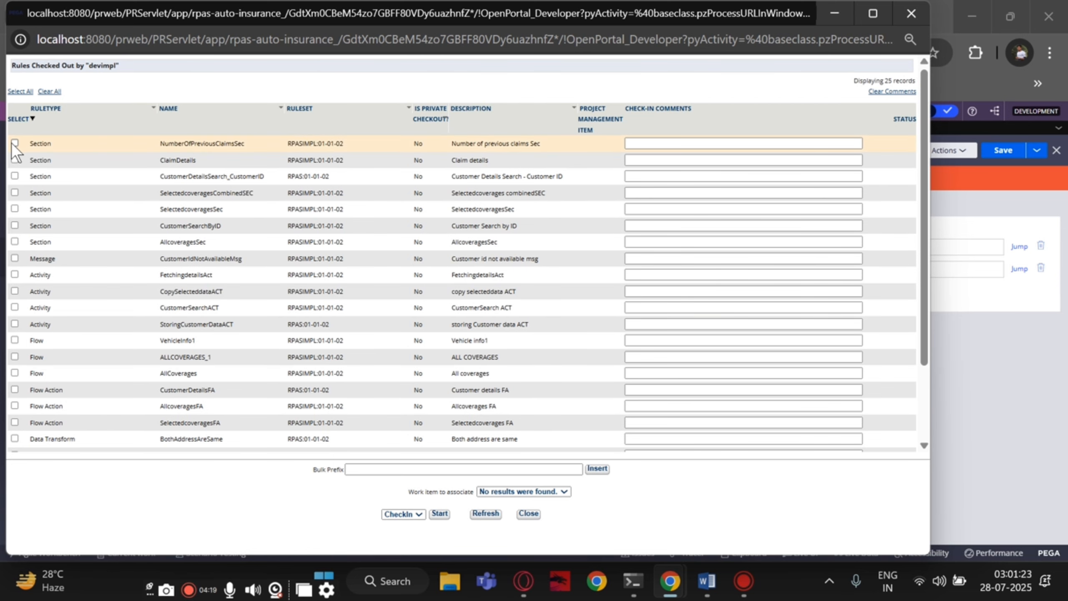
- Enter WIP as the bulk check-in comment prefix
click(530, 469)
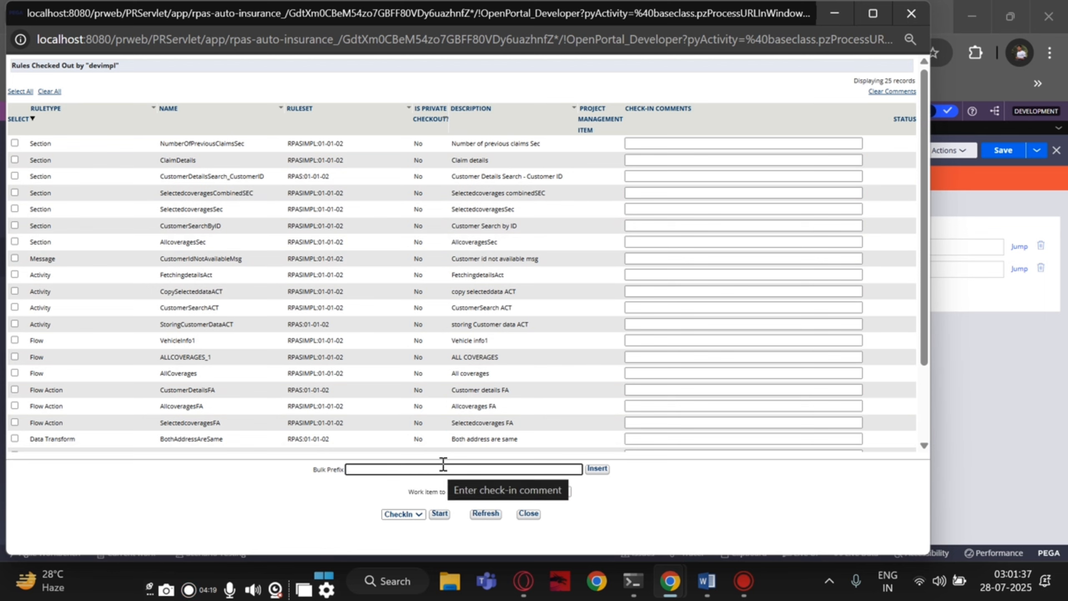
click(377, 467)
text(Wip)
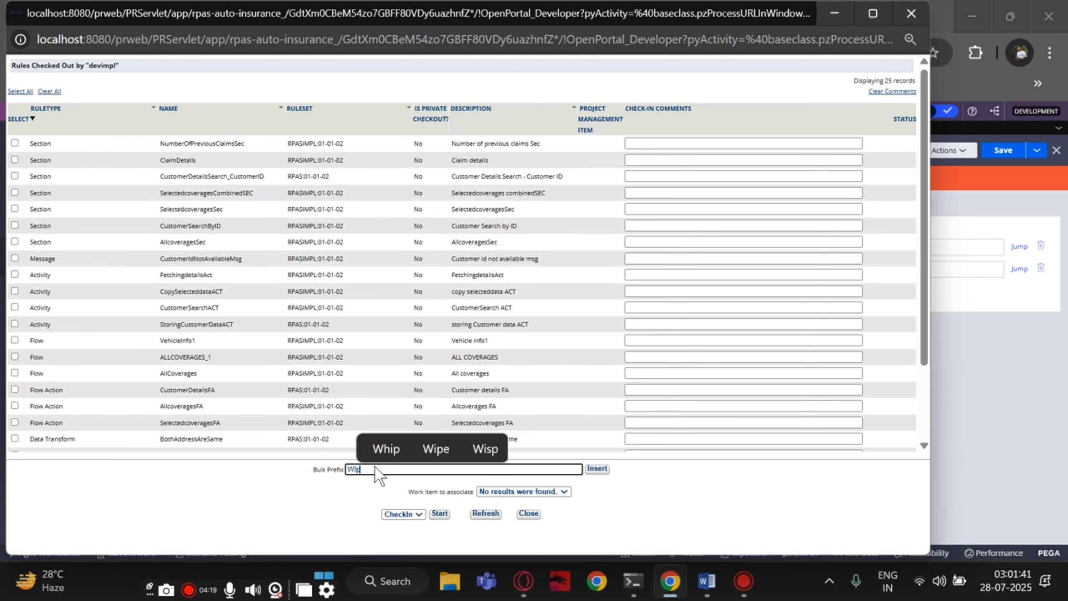
key(BackSpace)
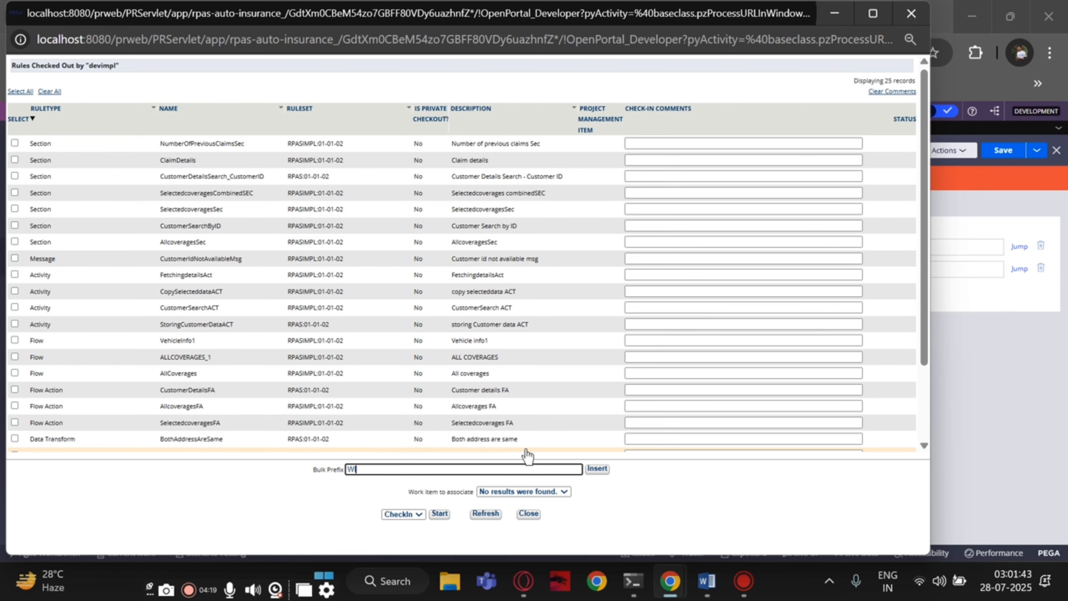
text(P)
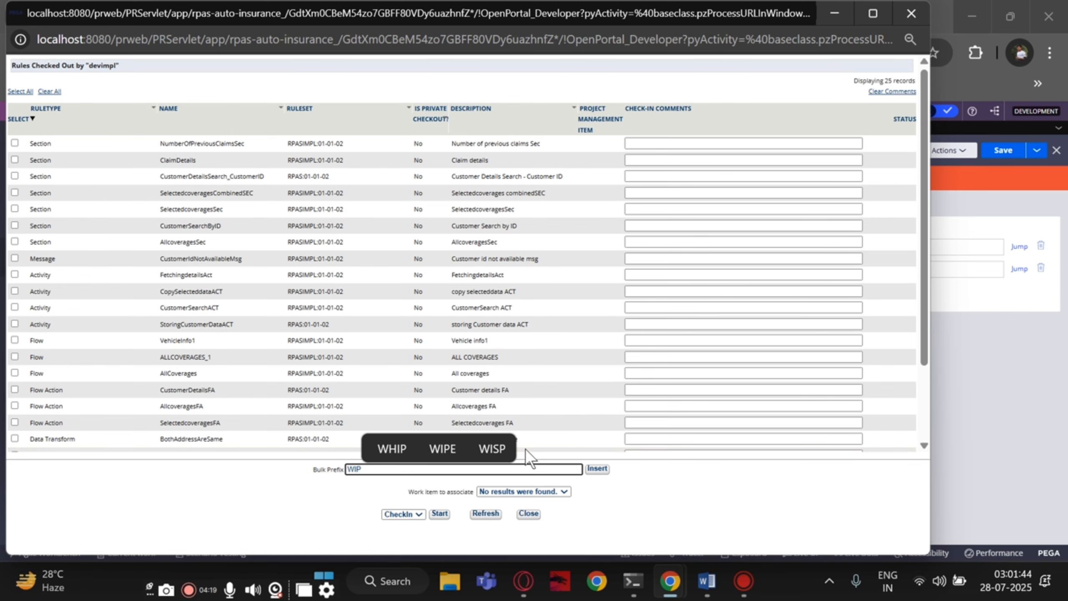
click(590, 468)
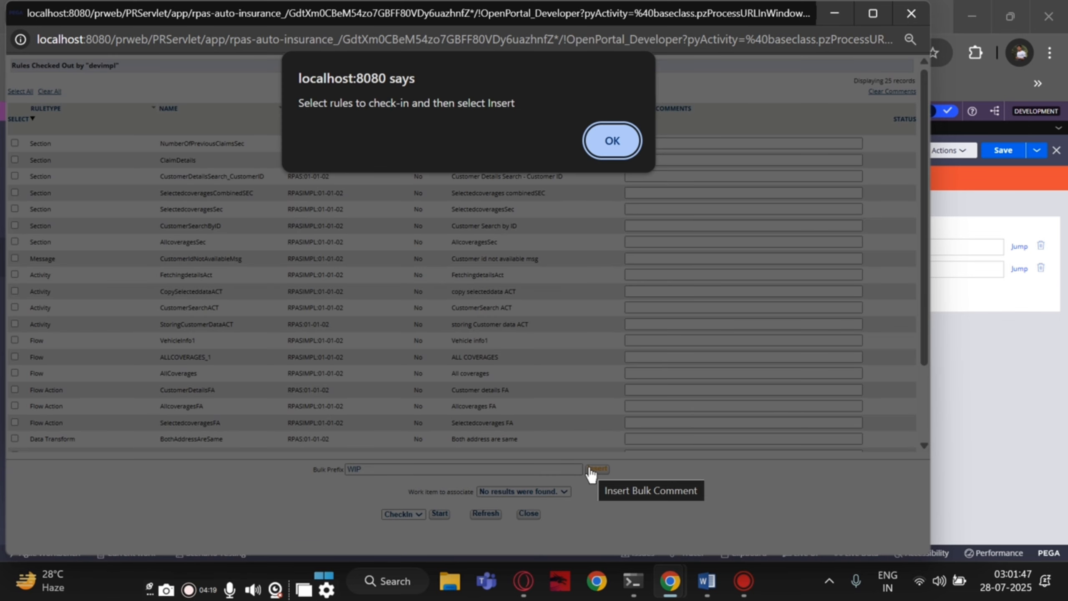
click(612, 141)
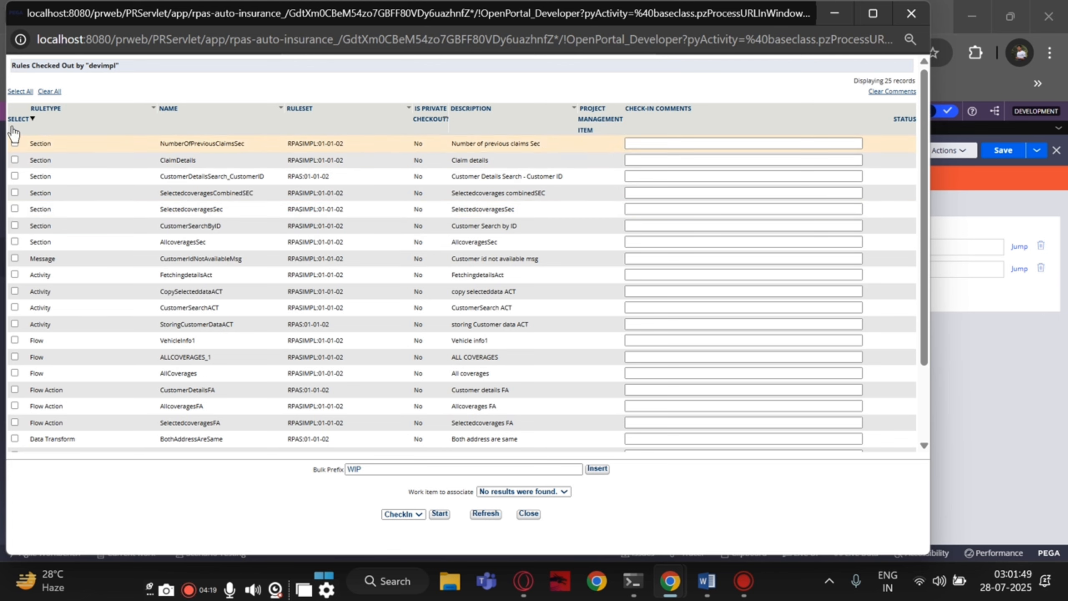
- Select all 25 rules, fill every check-in comment with WIP, and choose CheckIn
click(15, 91)
click(597, 469)
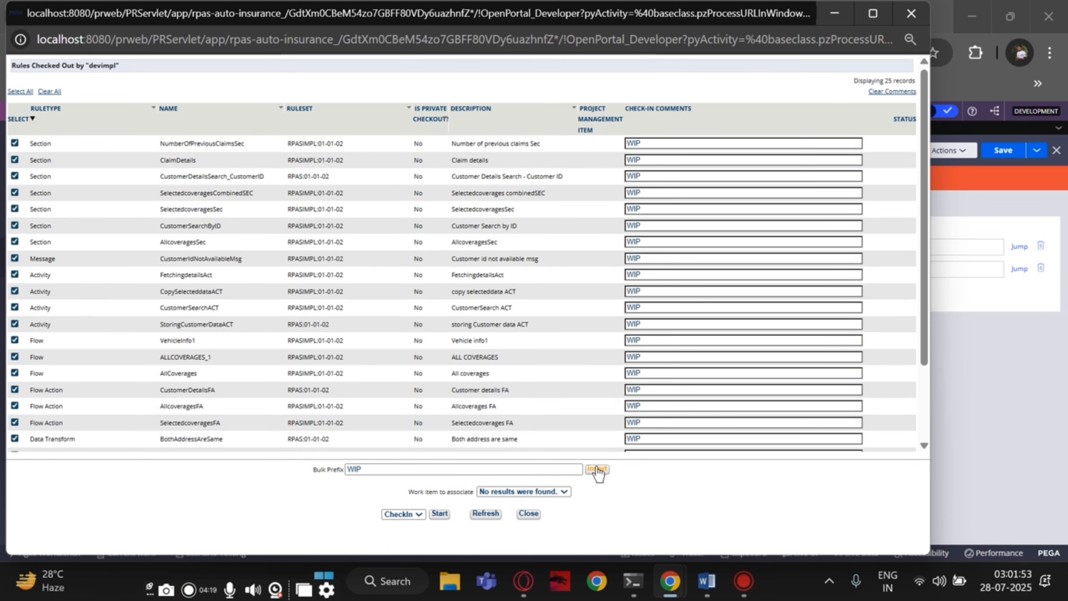
scroll(504, 400, down, 3)
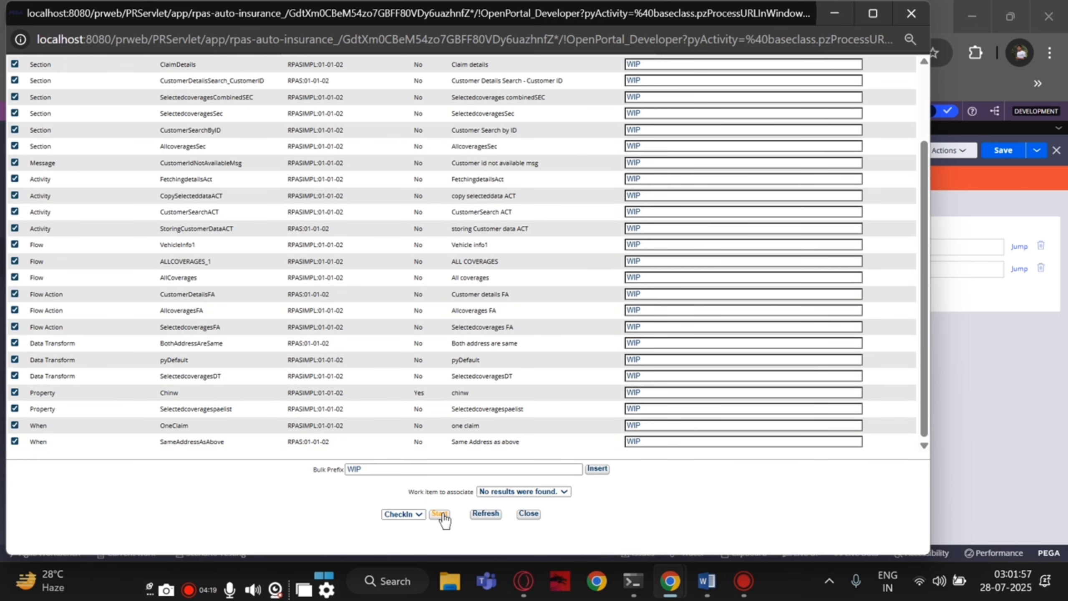
scroll(429, 322, up, 3)
click(409, 513)
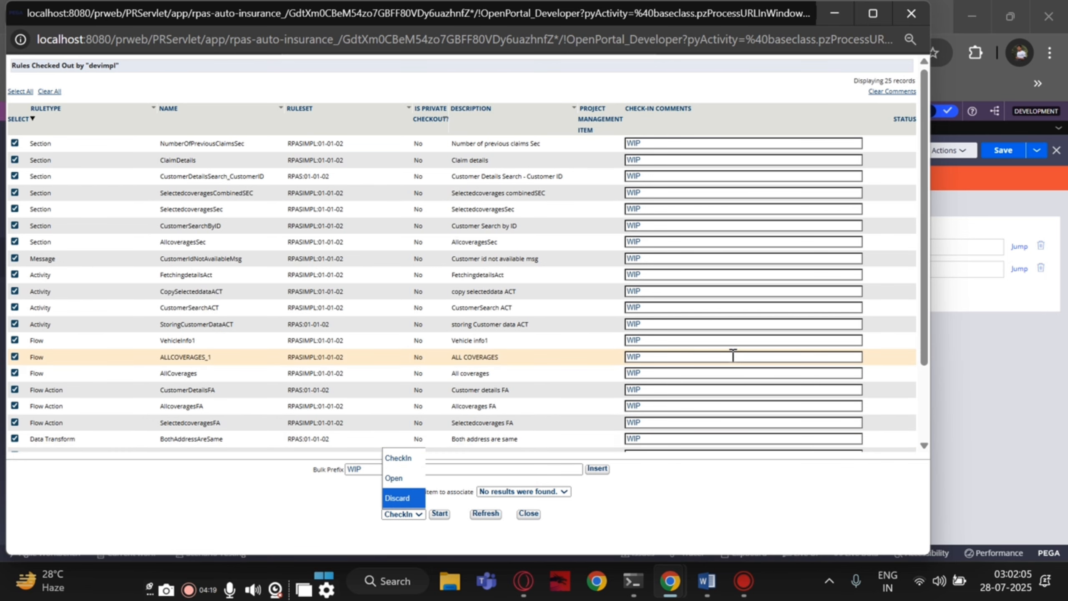
scroll(735, 357, down, 3)
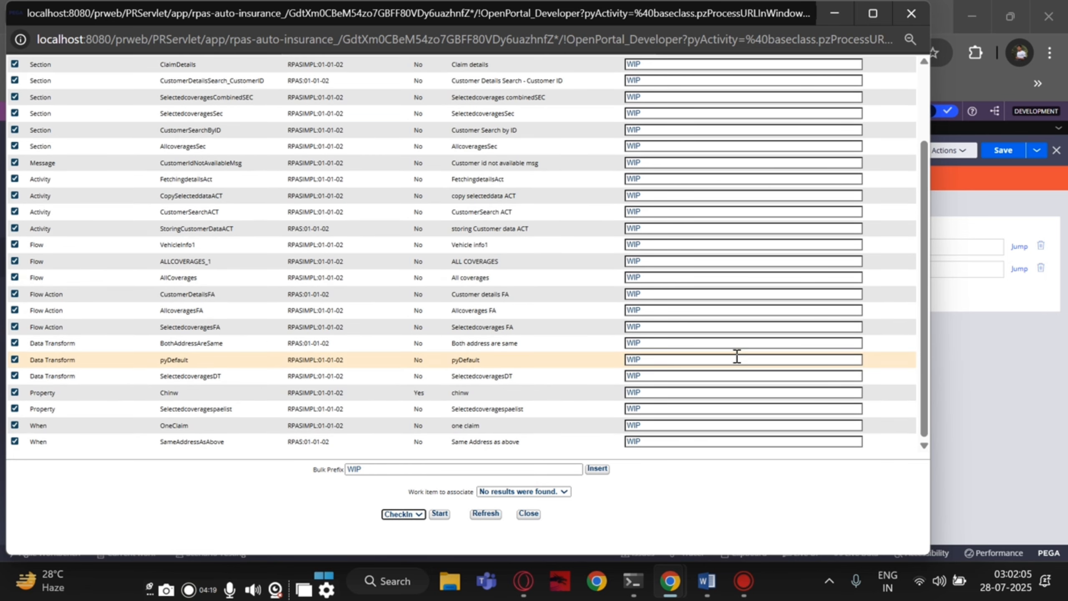
- Run the CheckIn bulk action on the selected rules and wait for it to finish
click(440, 514)
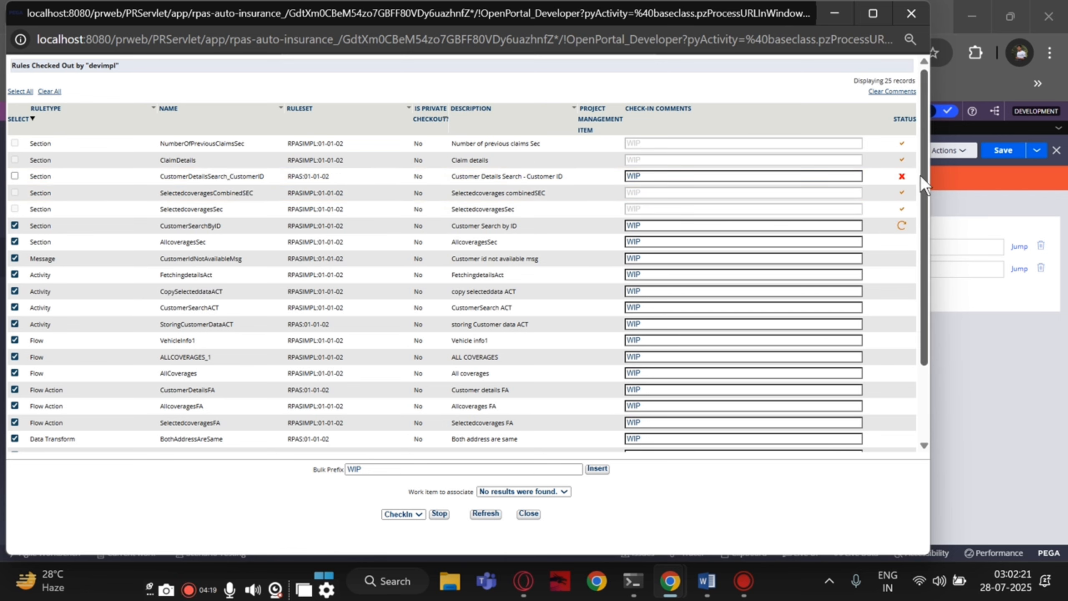
mouse_move(907, 179)
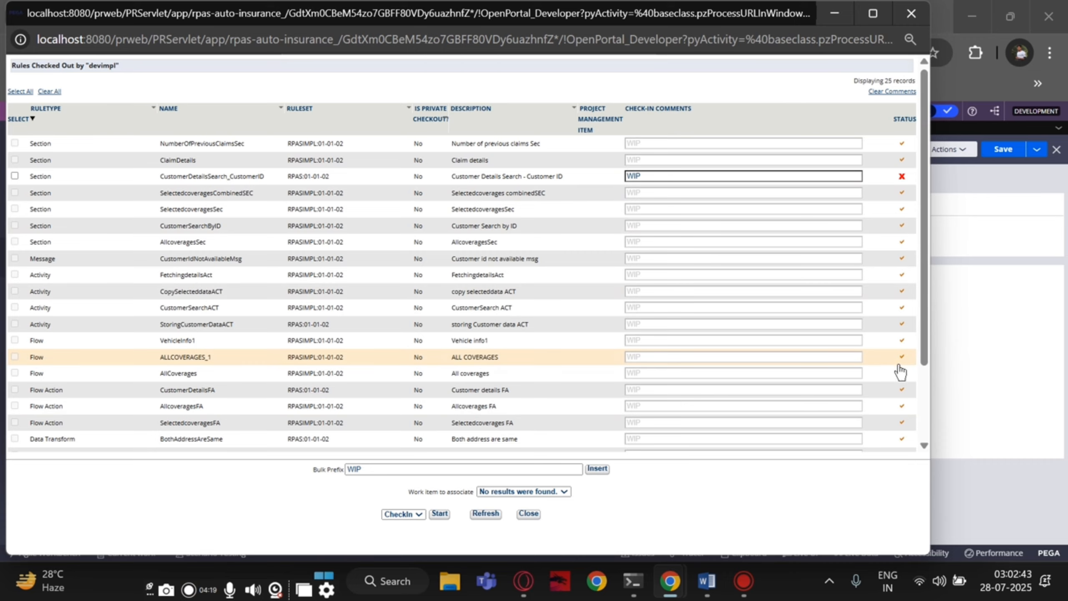
scroll(900, 374, down, 3)
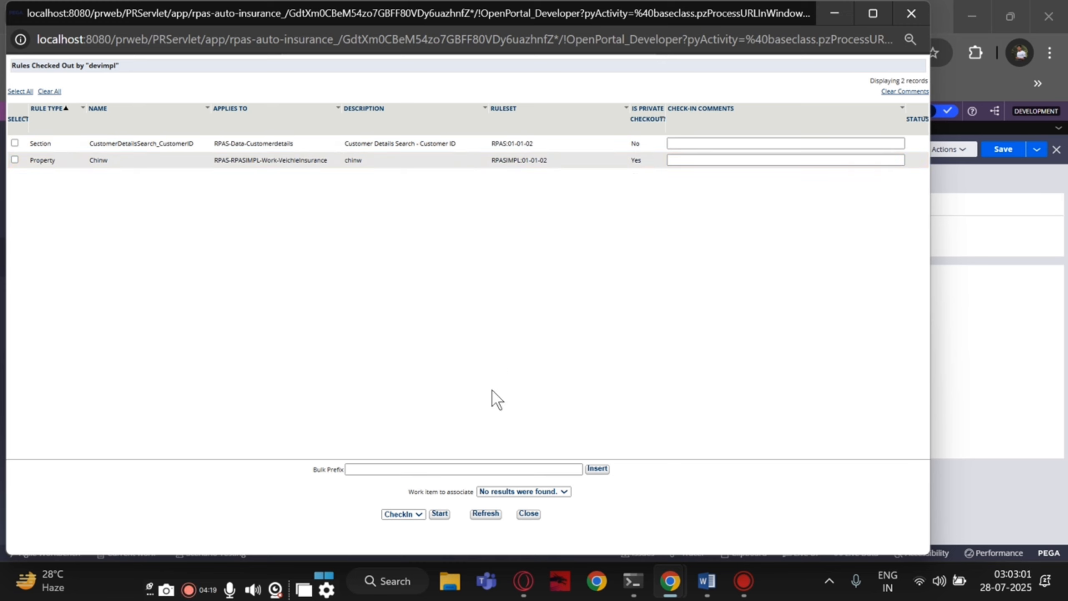
- Discard the checkouts of CustomerDetailsSearch_CustomerID and Chinw using the bulk Discard action
click(406, 512)
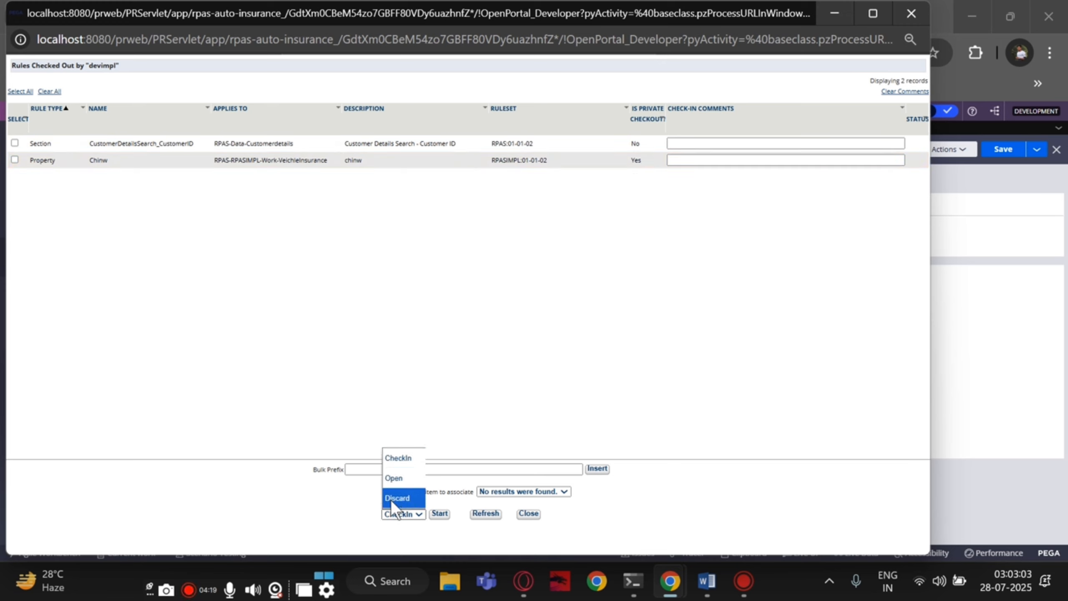
click(392, 498)
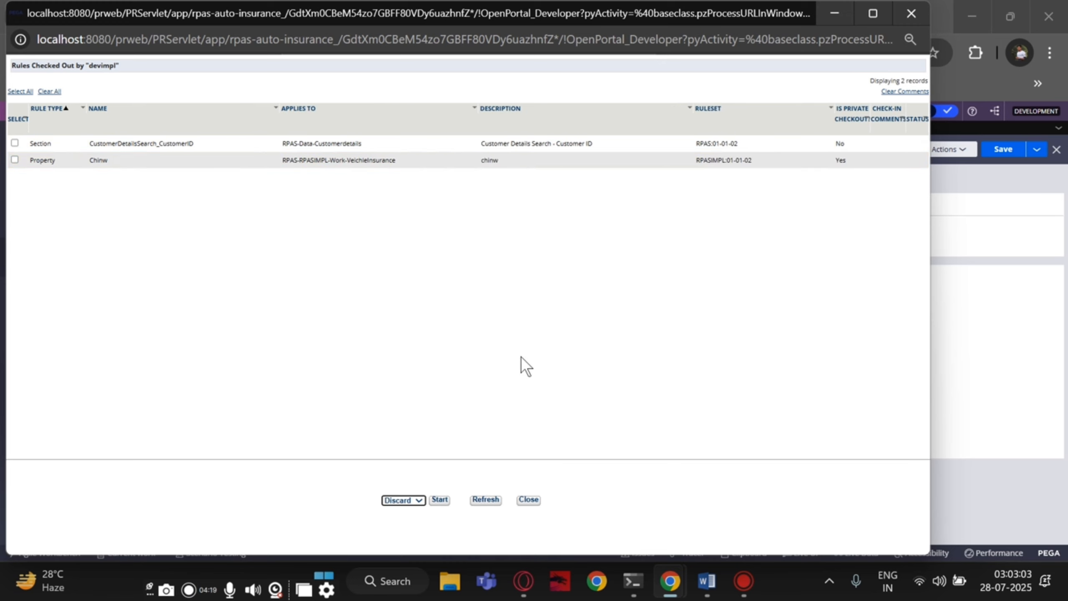
click(13, 144)
click(13, 161)
click(439, 500)
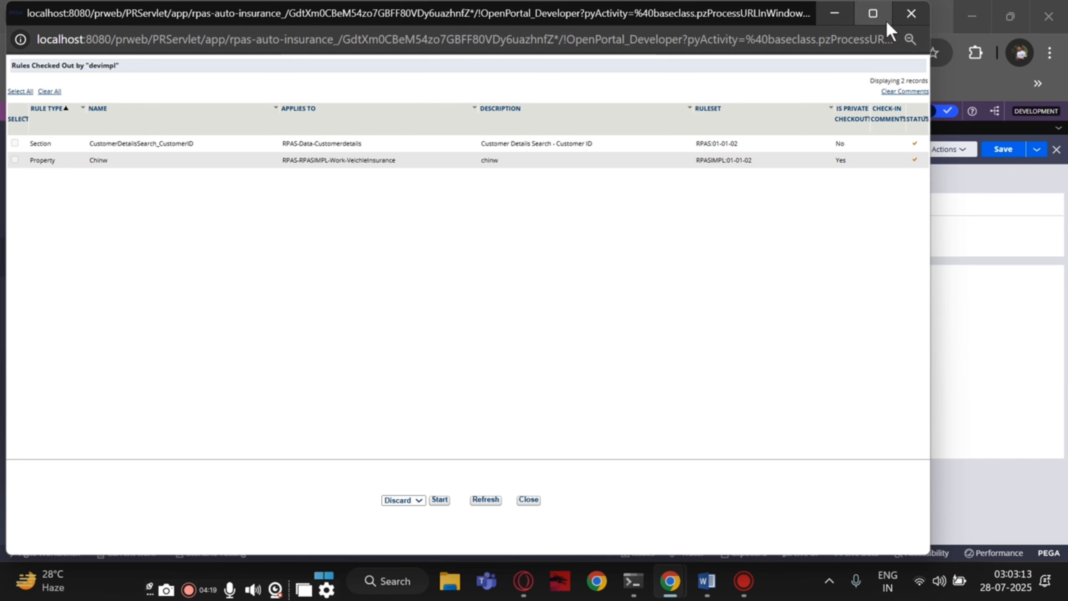
- Refresh the RPASIMPL ruleset and list the rules still checked out from 01-01-02
click(836, 15)
click(958, 153)
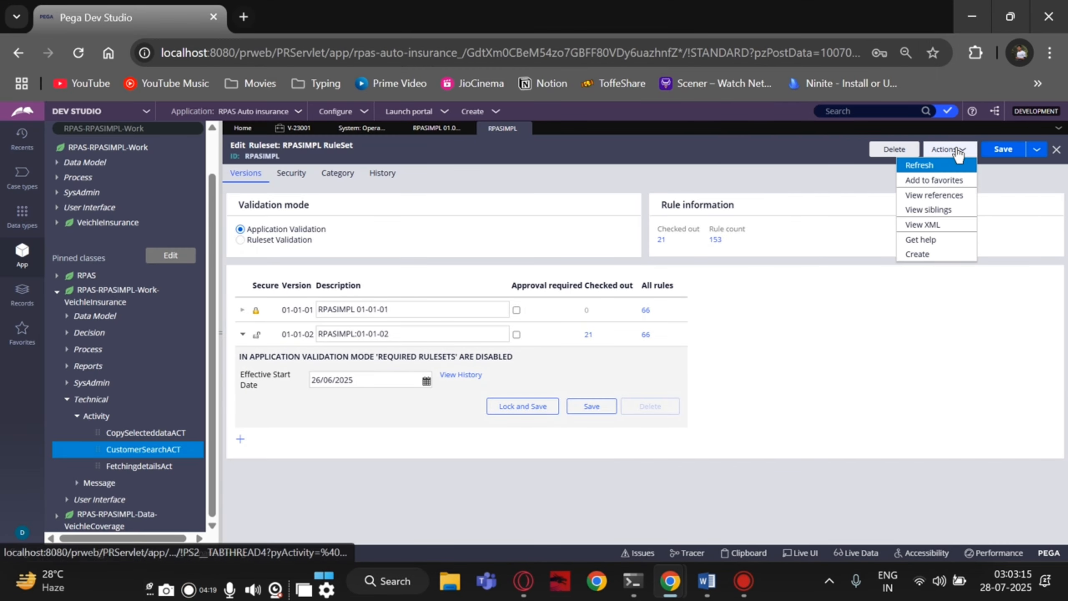
click(929, 166)
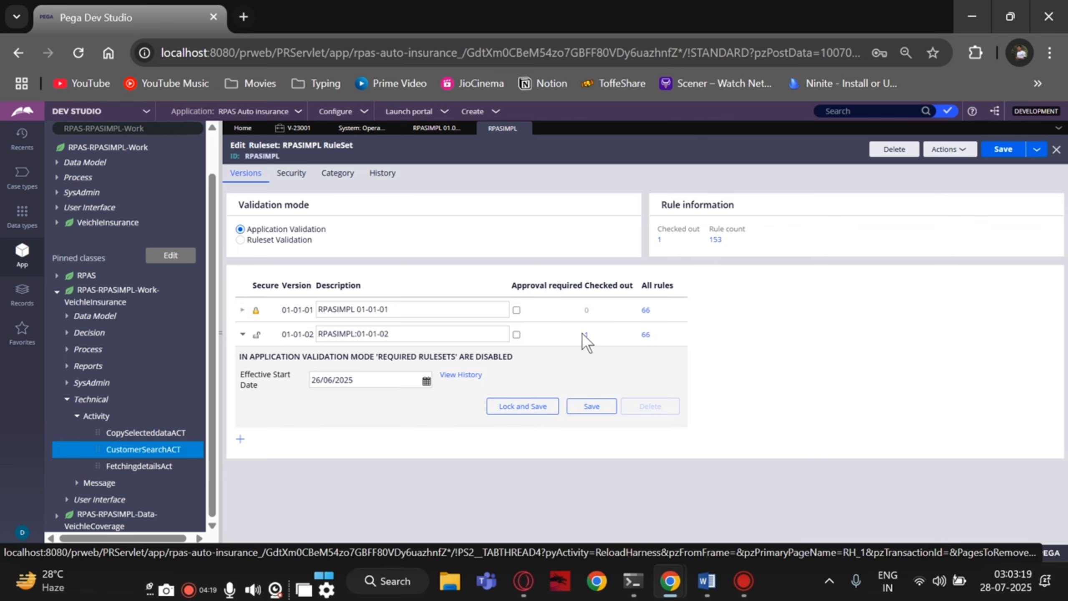
click(588, 335)
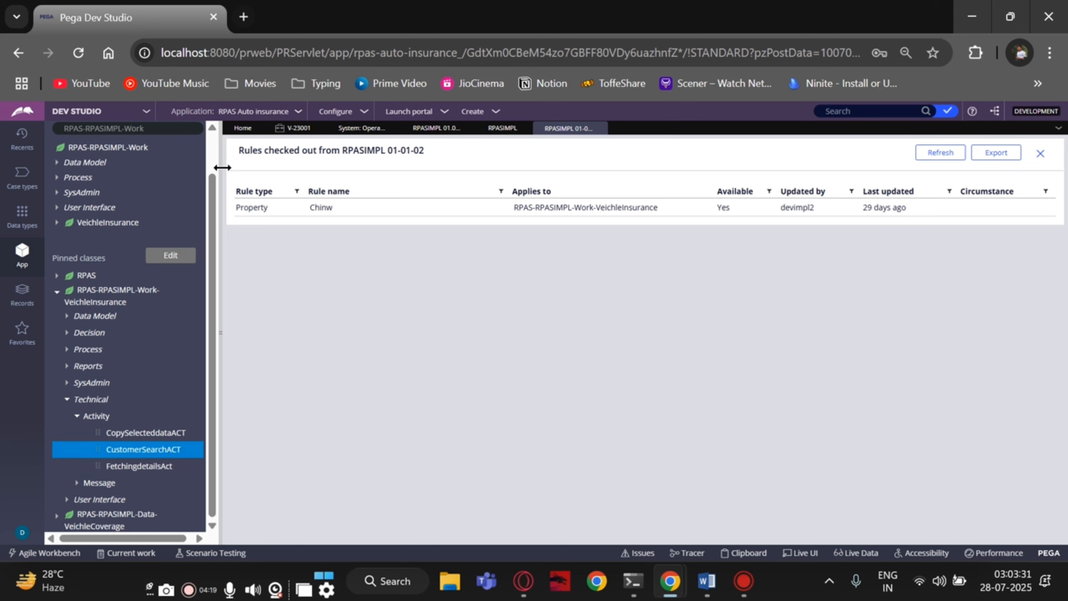
- Open the Chinw property, review its Actions and Save as menus, then return to the checked-out list
click(291, 214)
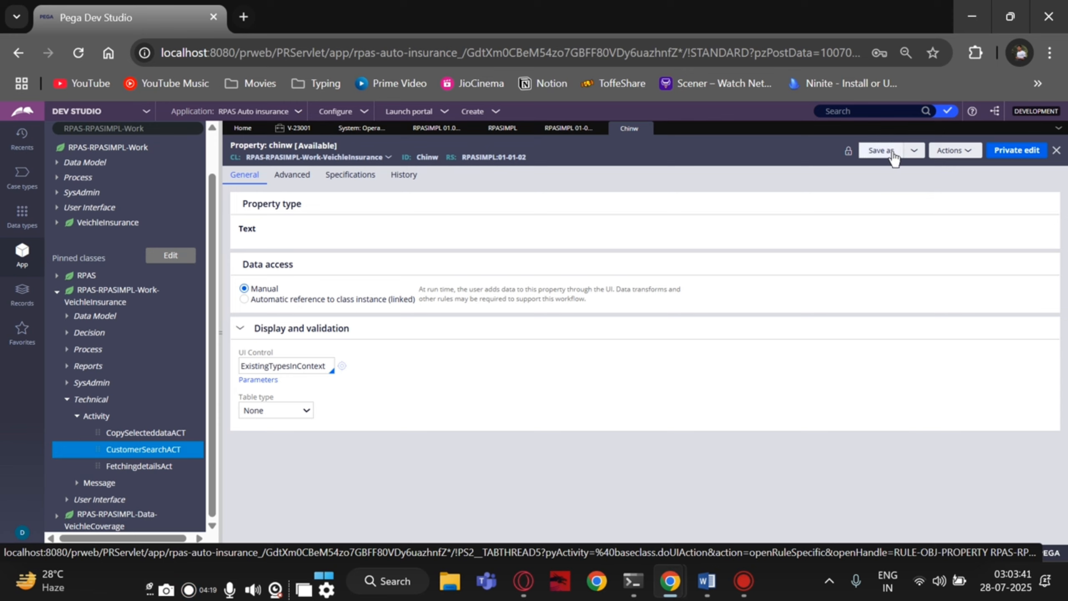
click(935, 156)
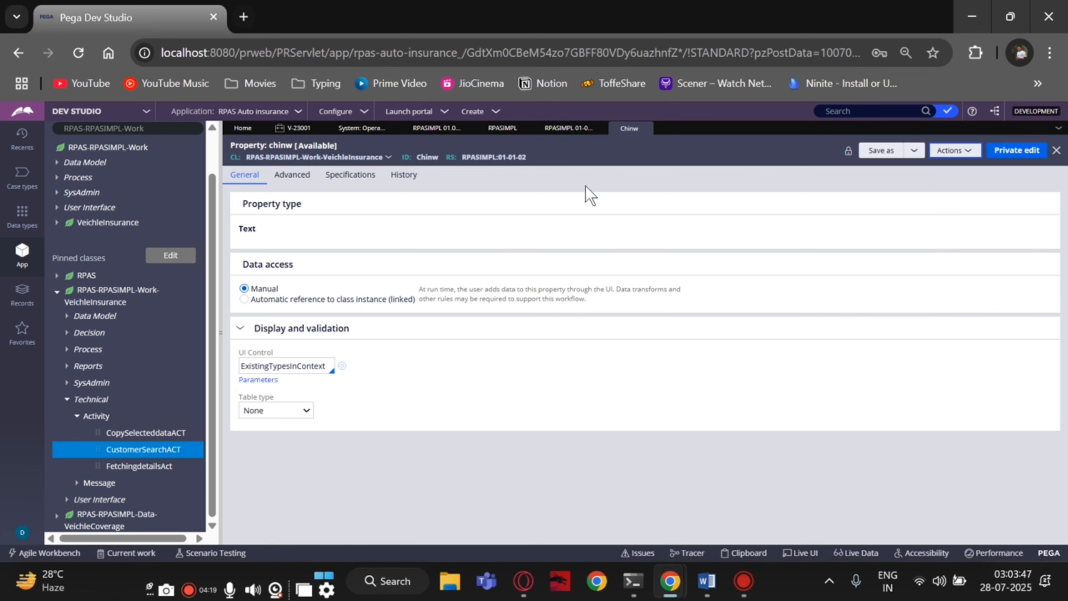
click(551, 134)
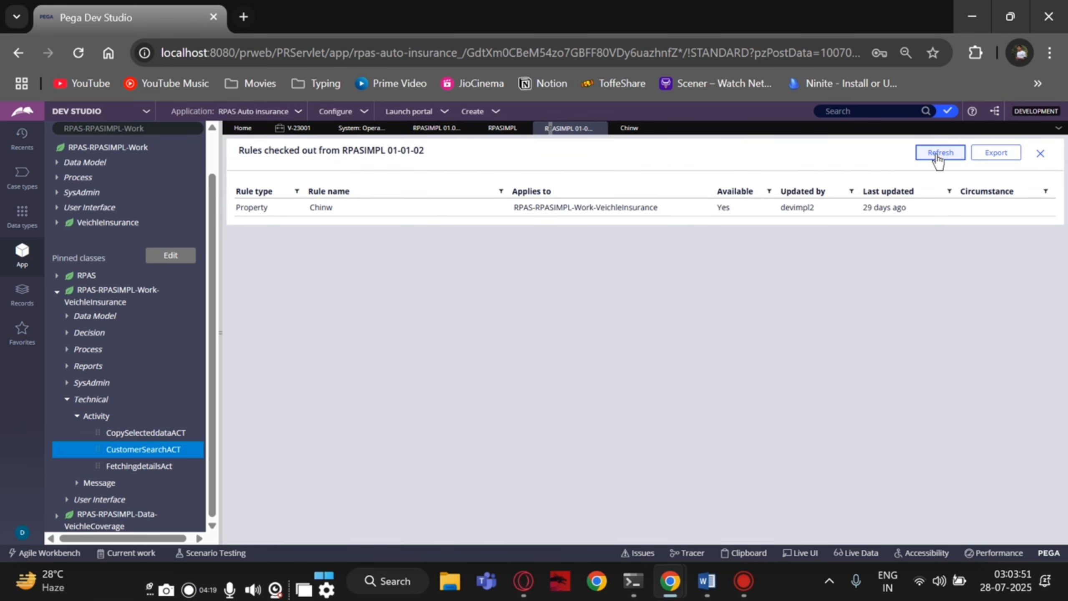
click(627, 131)
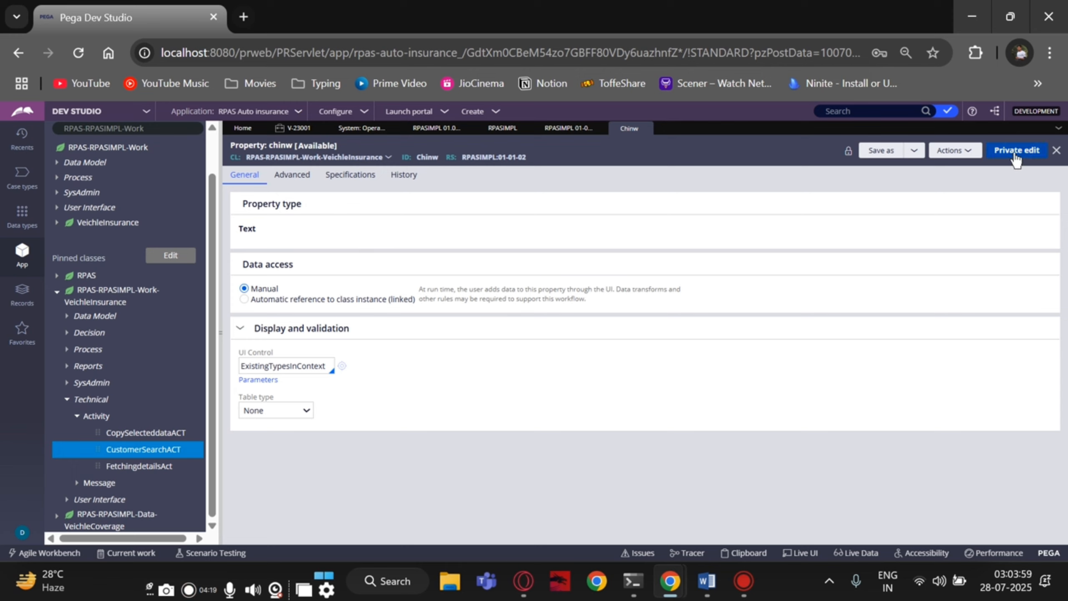
click(911, 152)
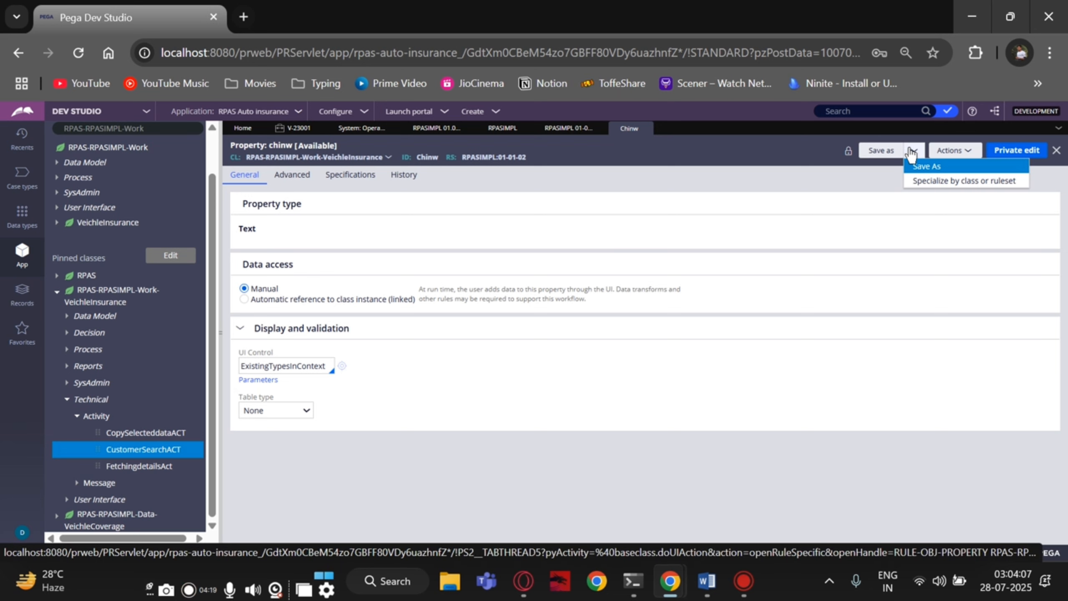
click(566, 128)
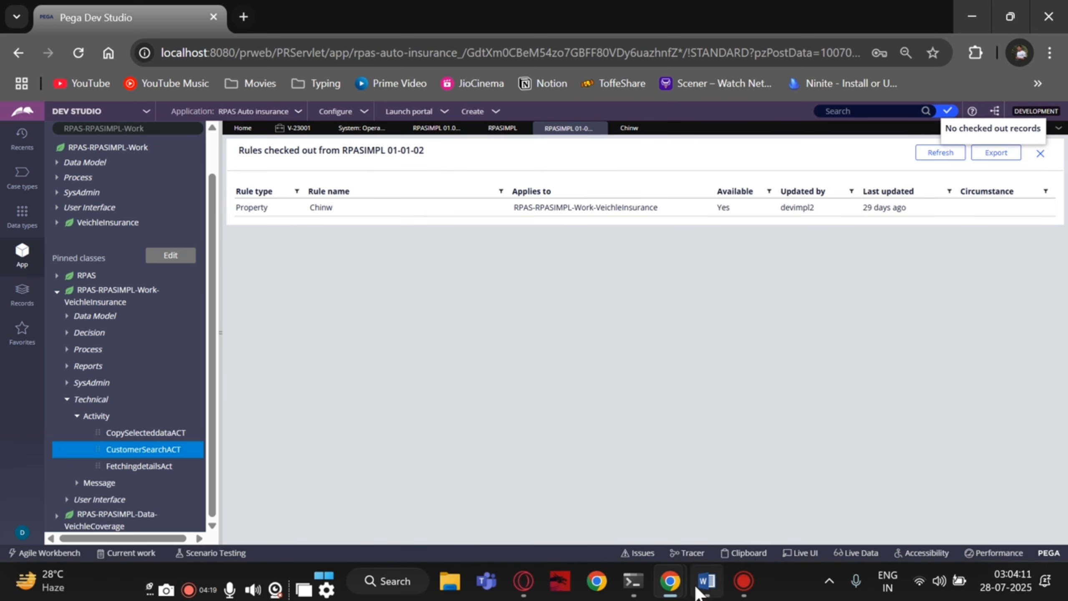
- Try locking RPASIMPL 01-01-02 again and dismiss the still-checked-out warning
click(491, 130)
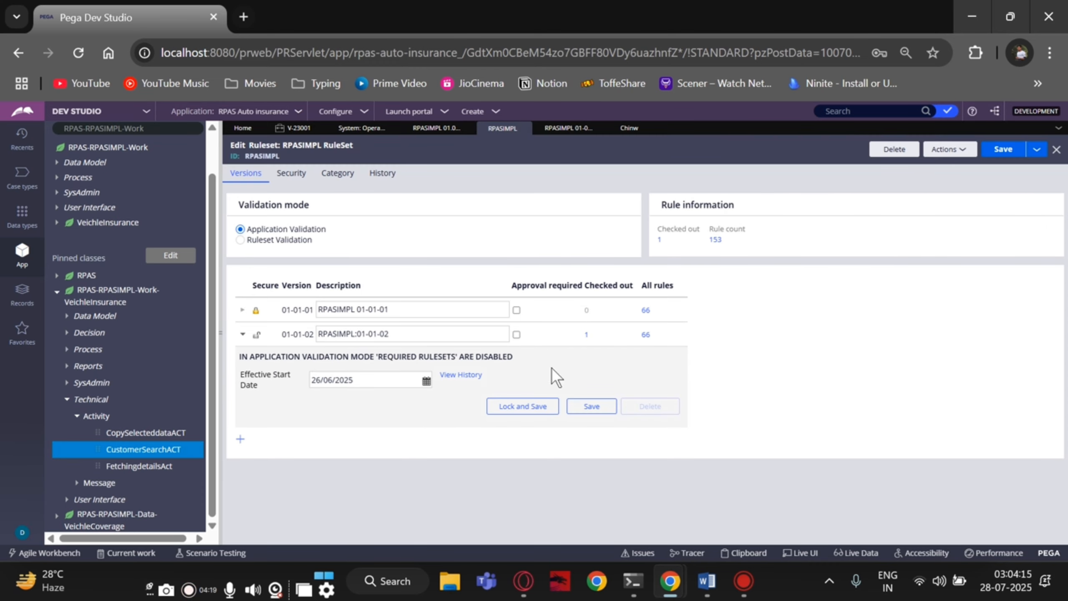
click(515, 414)
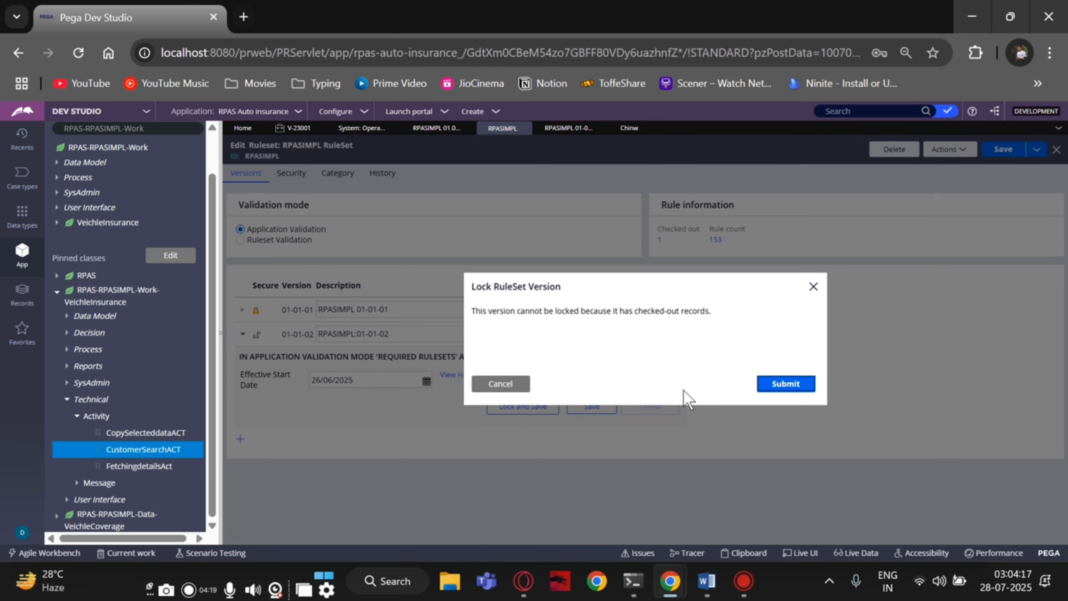
click(779, 389)
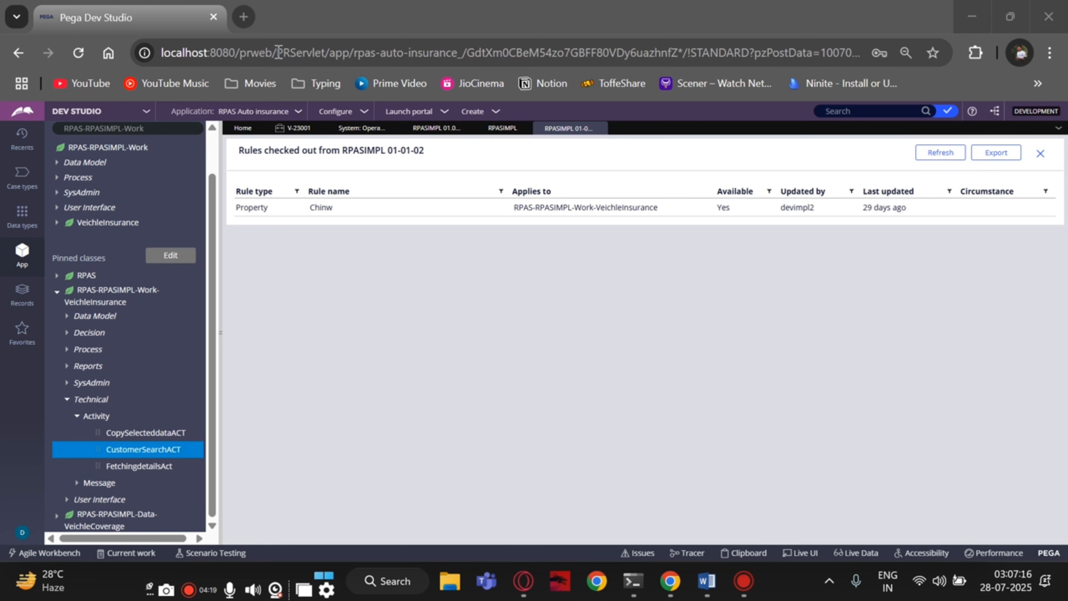
- Open the Pega login page at localhost:8080/prweb/ in a new browser tab
drag(278, 53, 161, 56)
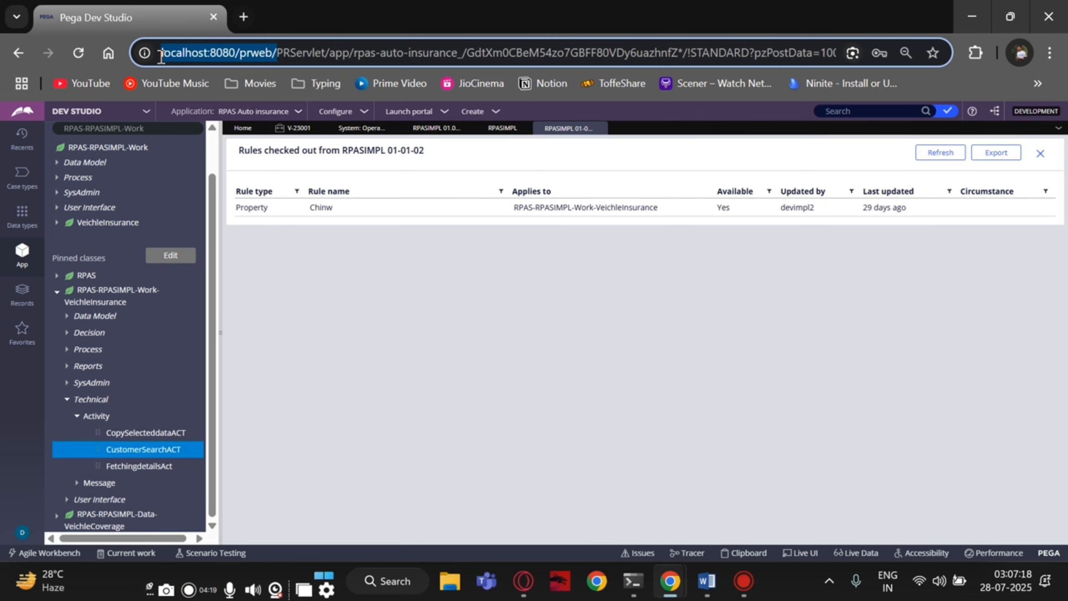
key(ctrl+c)
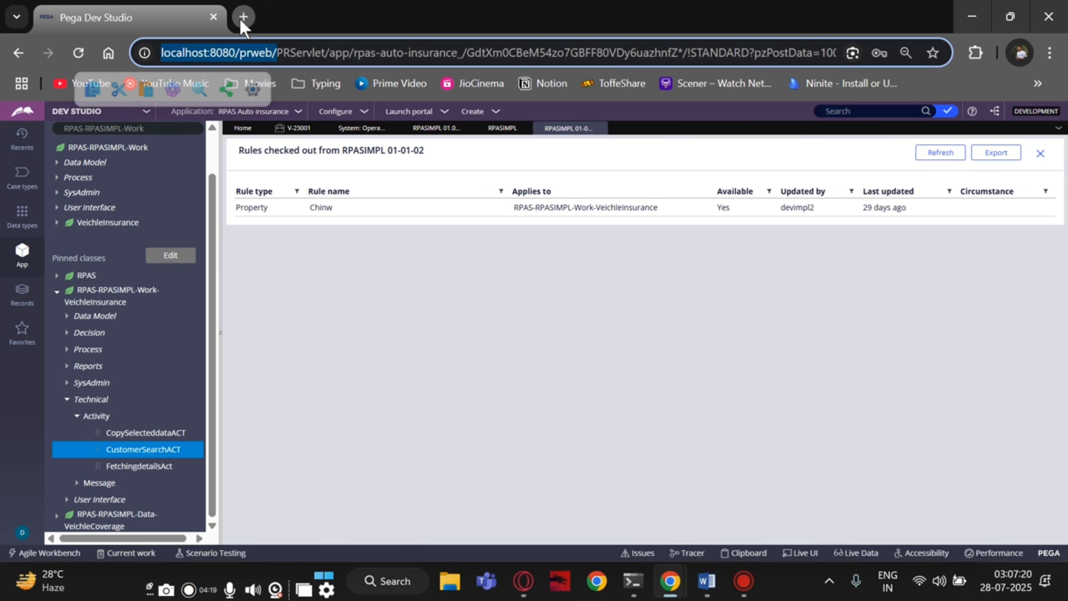
click(240, 19)
key(ctrl+v)
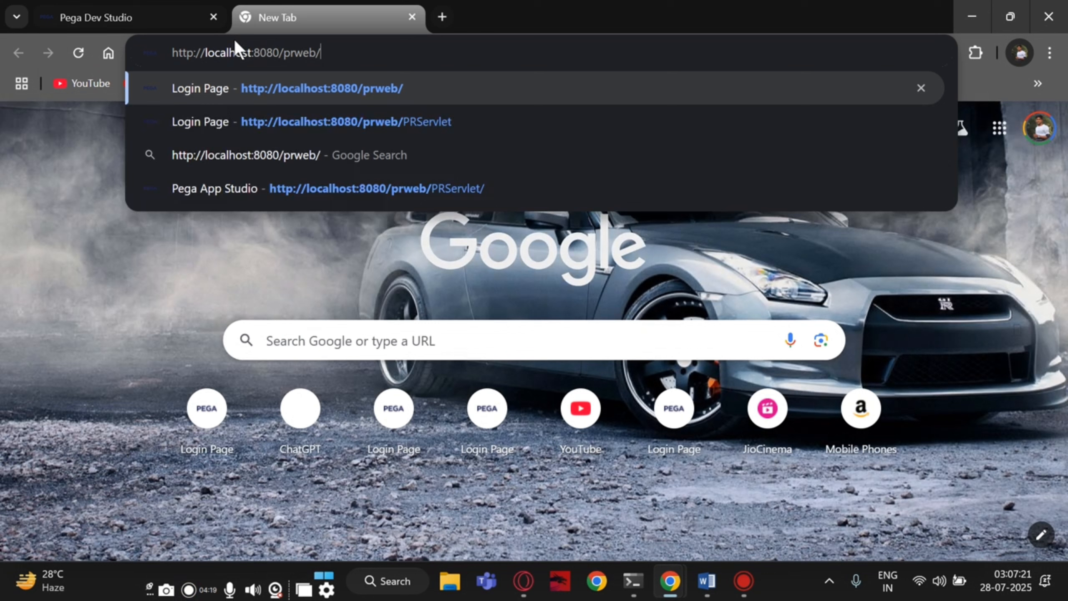
click(314, 112)
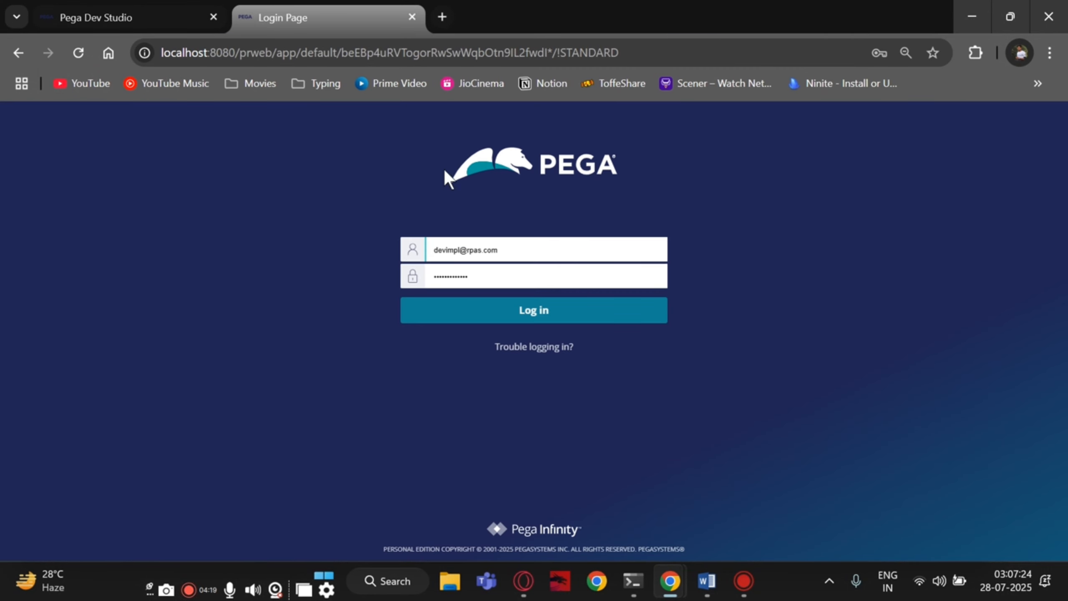
- Edit the username to the second developer account and log in
click(513, 250)
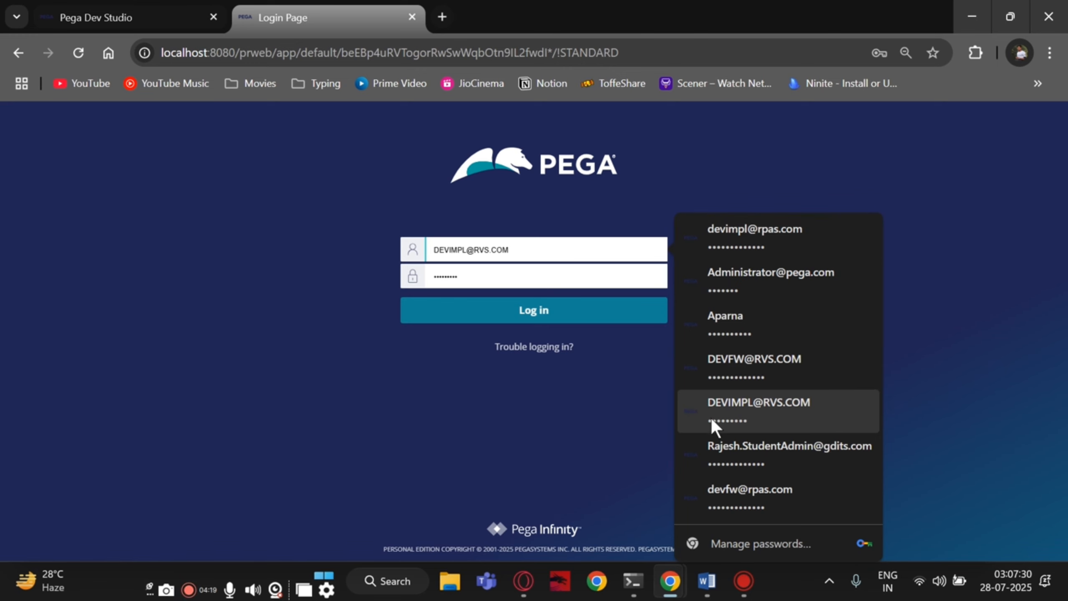
click(132, 19)
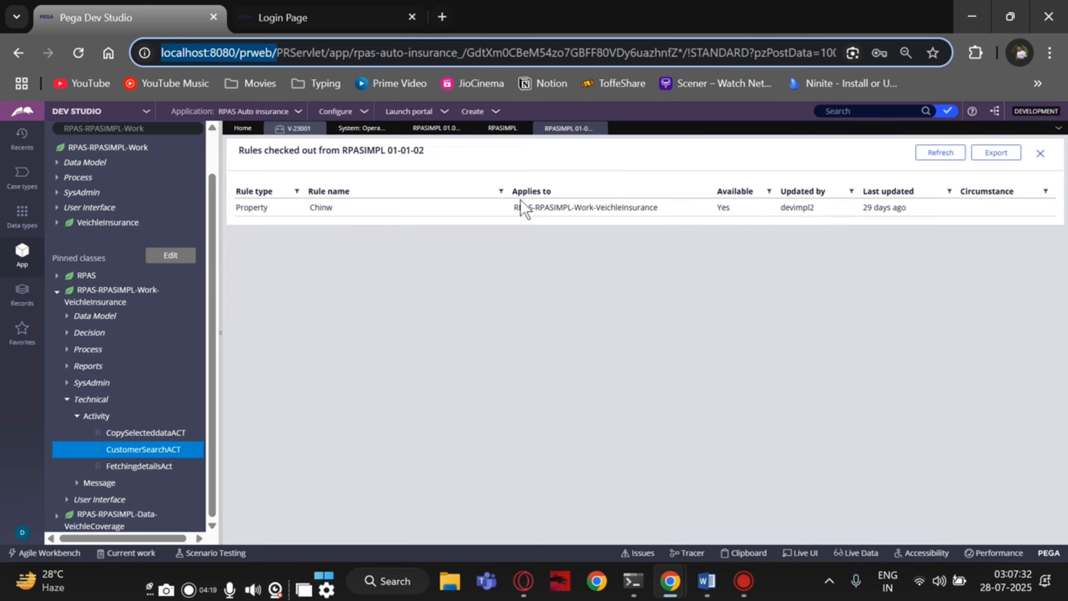
click(290, 19)
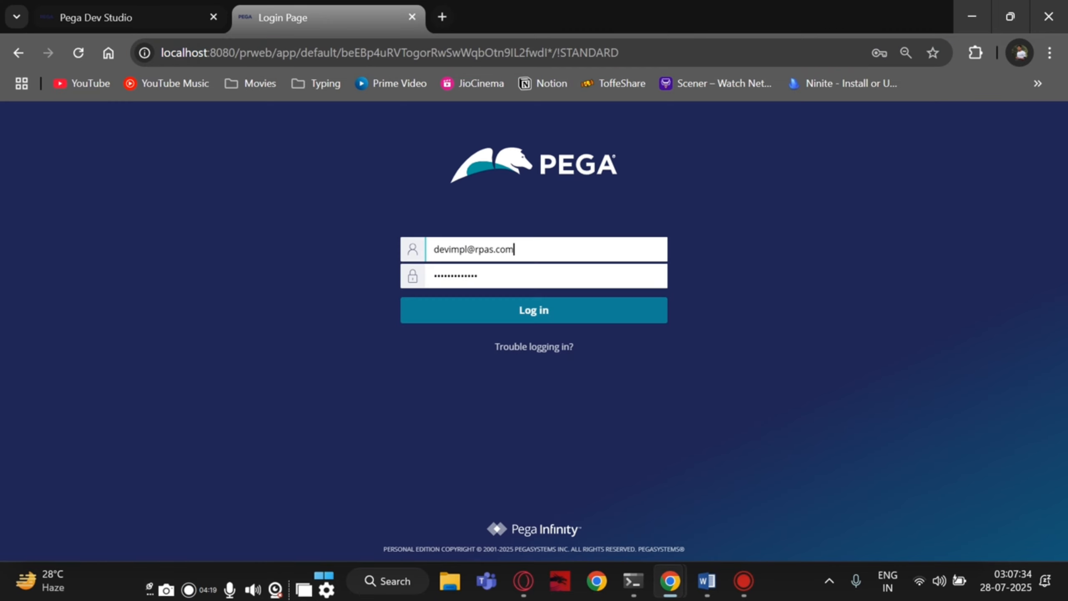
click(468, 248)
text(2)
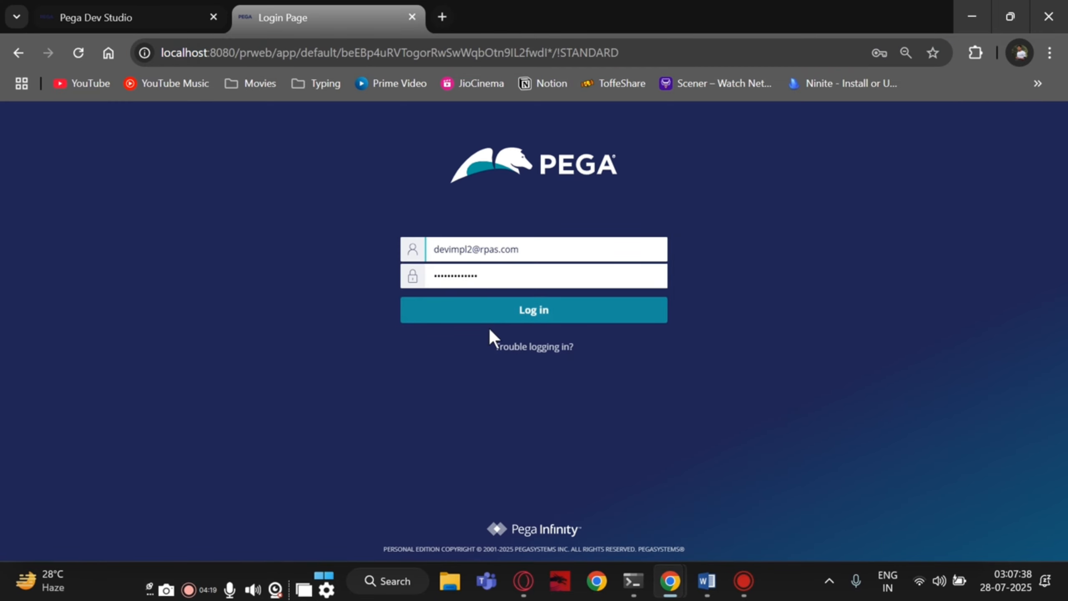
click(485, 311)
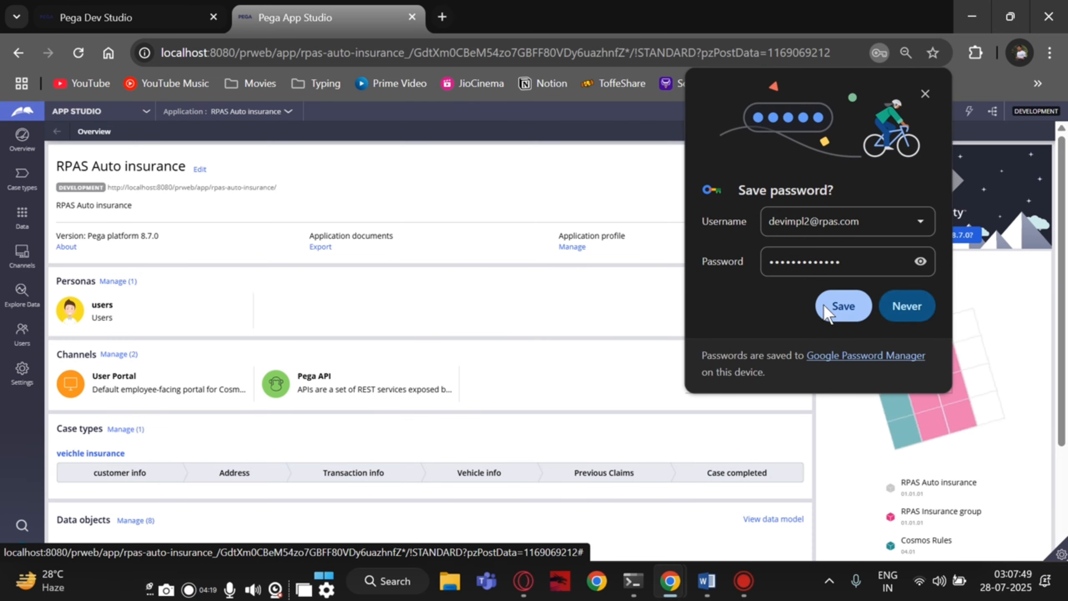
- Switch to Dev Studio and bring up this user's checked-out rules in the bulk check-in window
click(837, 305)
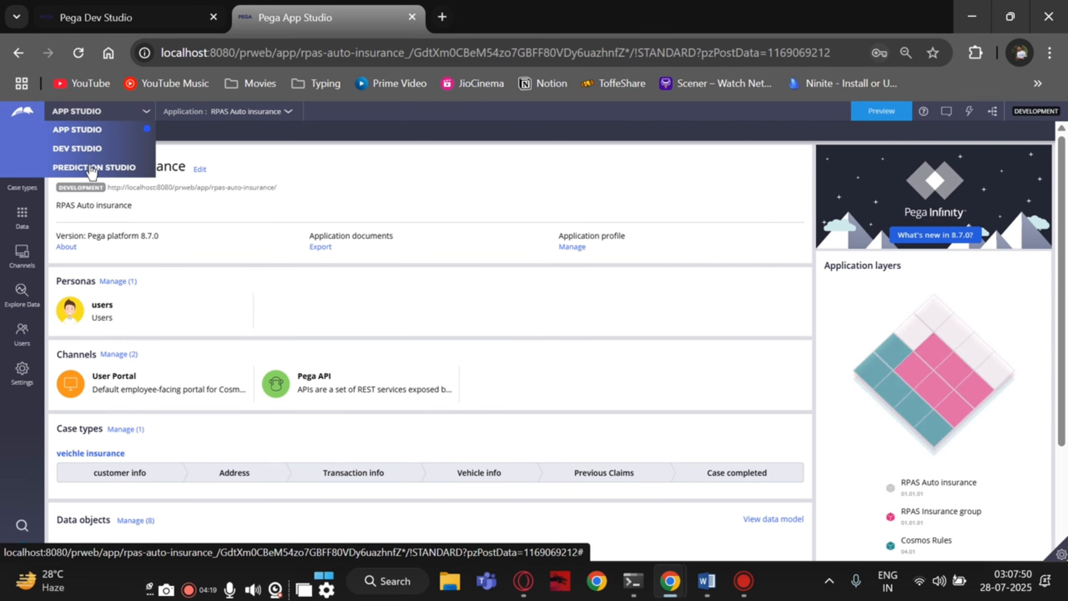
click(84, 150)
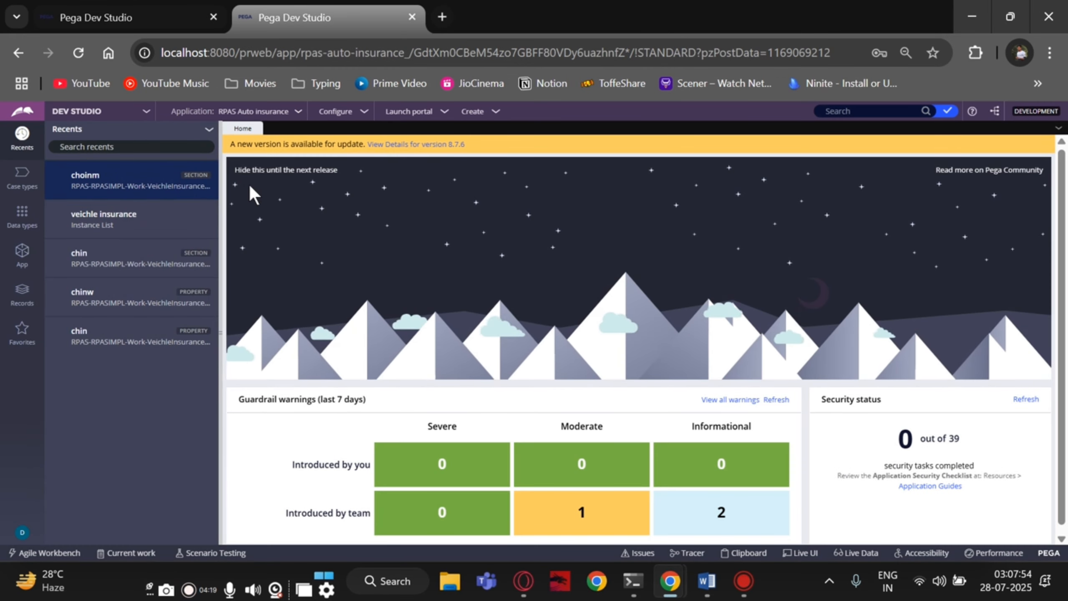
click(948, 118)
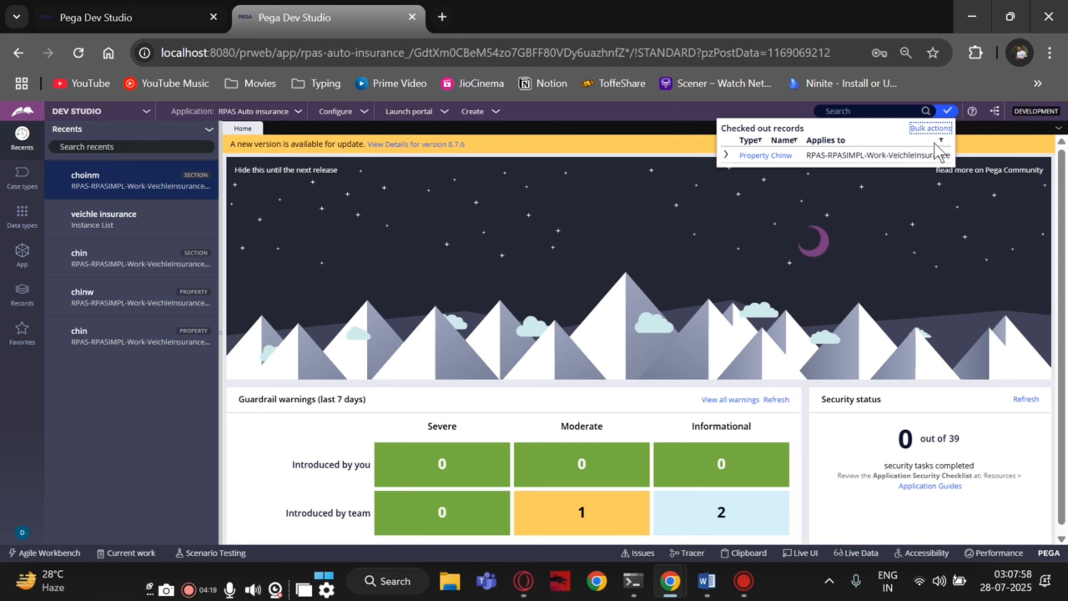
click(930, 129)
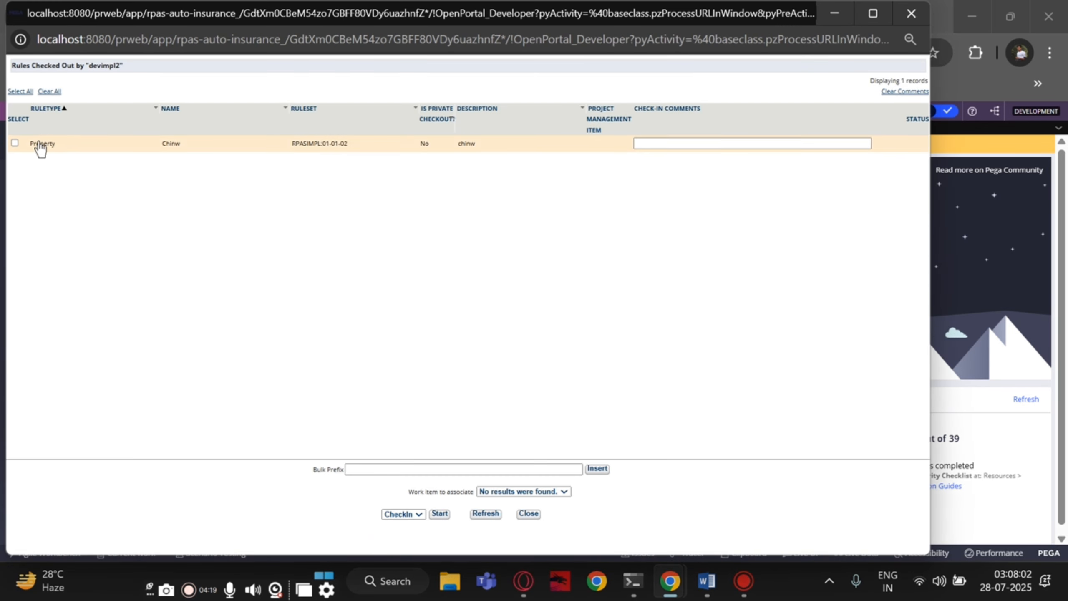
- Select the Chinw property and insert the check-in comment 'wip' via Bulk Prefix
click(14, 144)
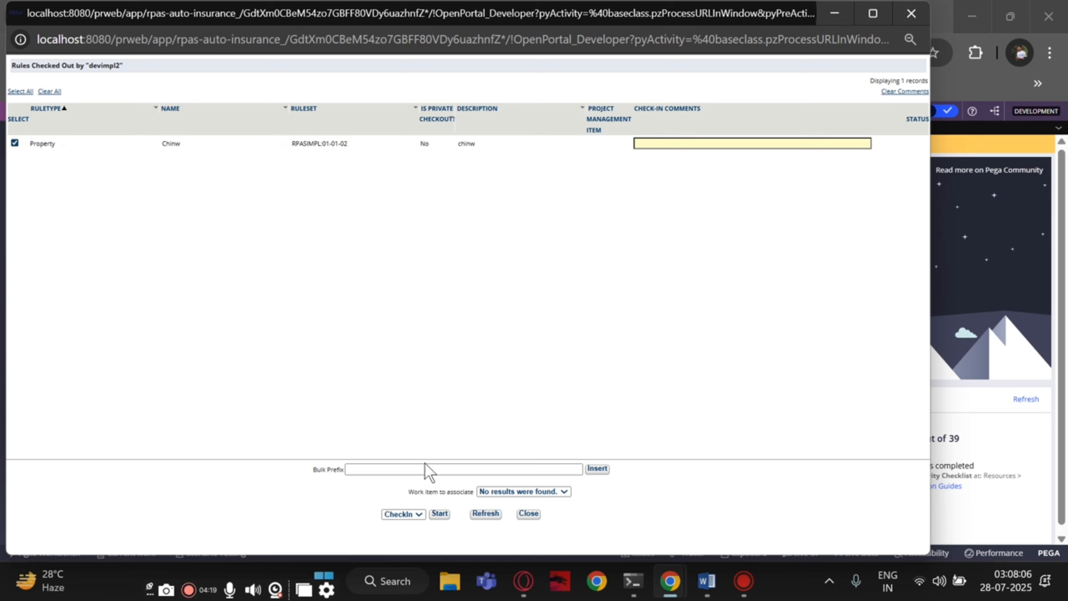
click(404, 469)
text(w)
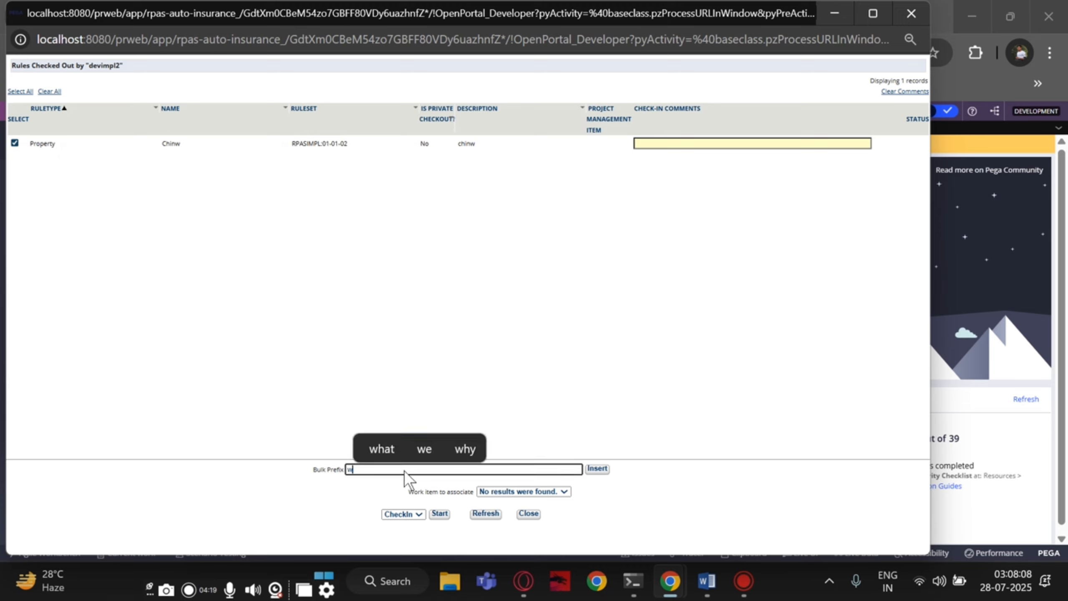
text(ip)
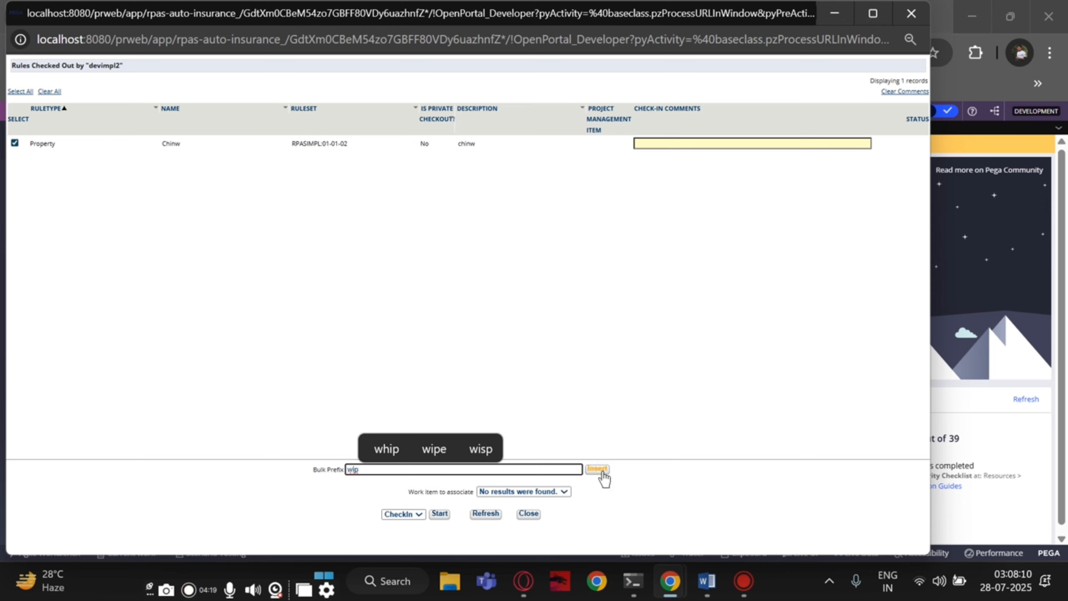
click(600, 469)
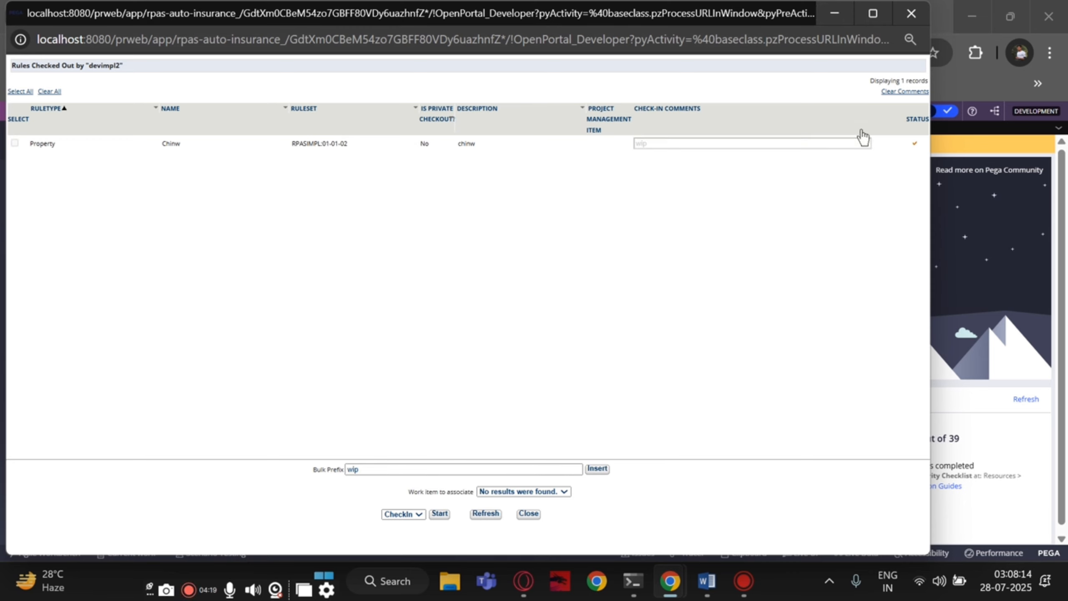
- Minimize the check-in window and refresh the checked-out rules list to confirm it is empty
click(828, 18)
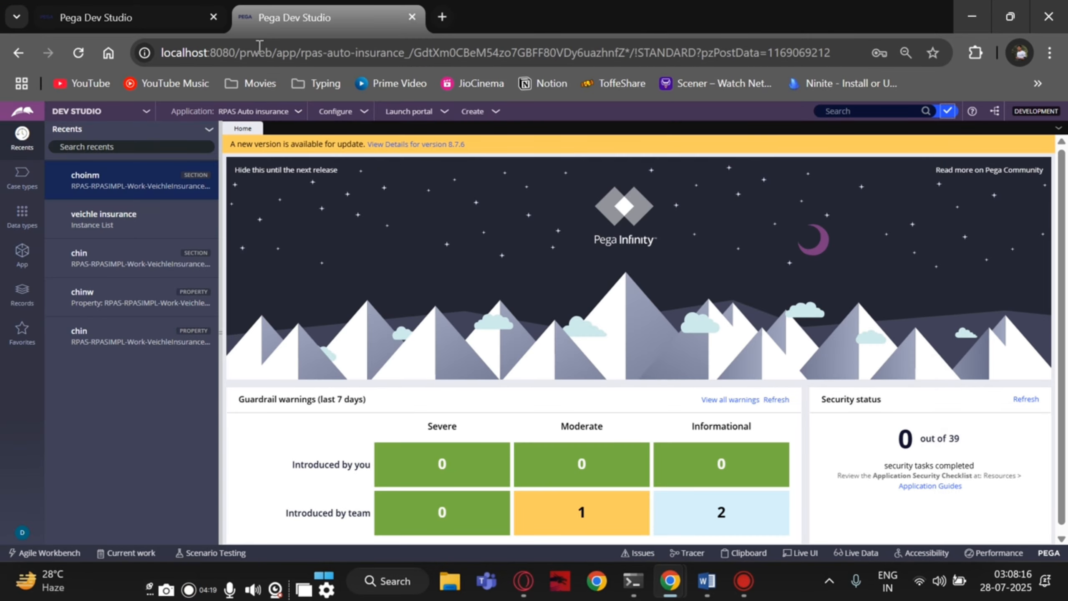
click(48, 26)
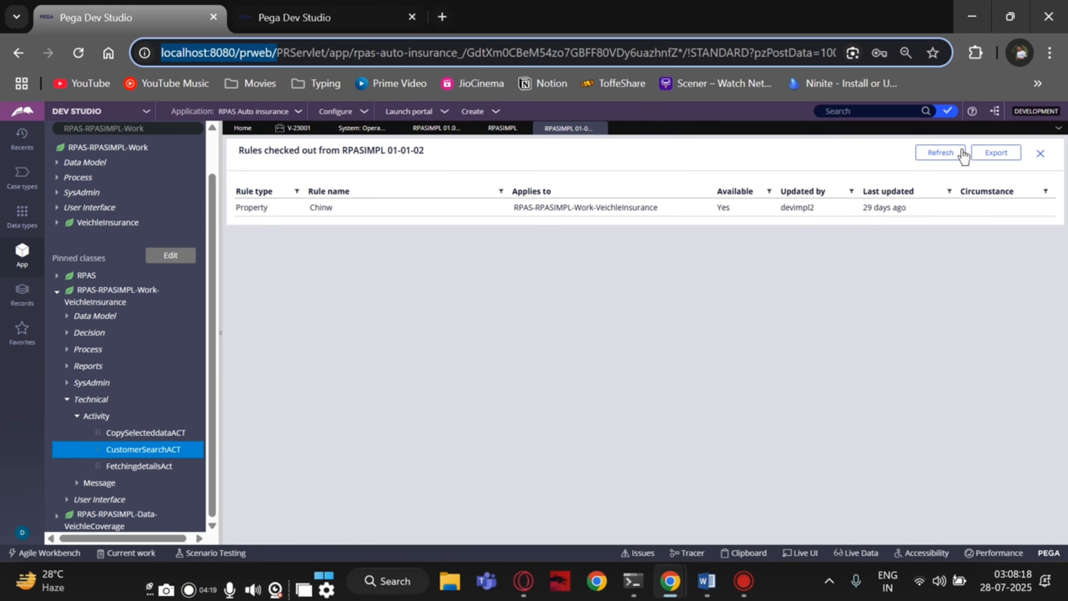
click(952, 158)
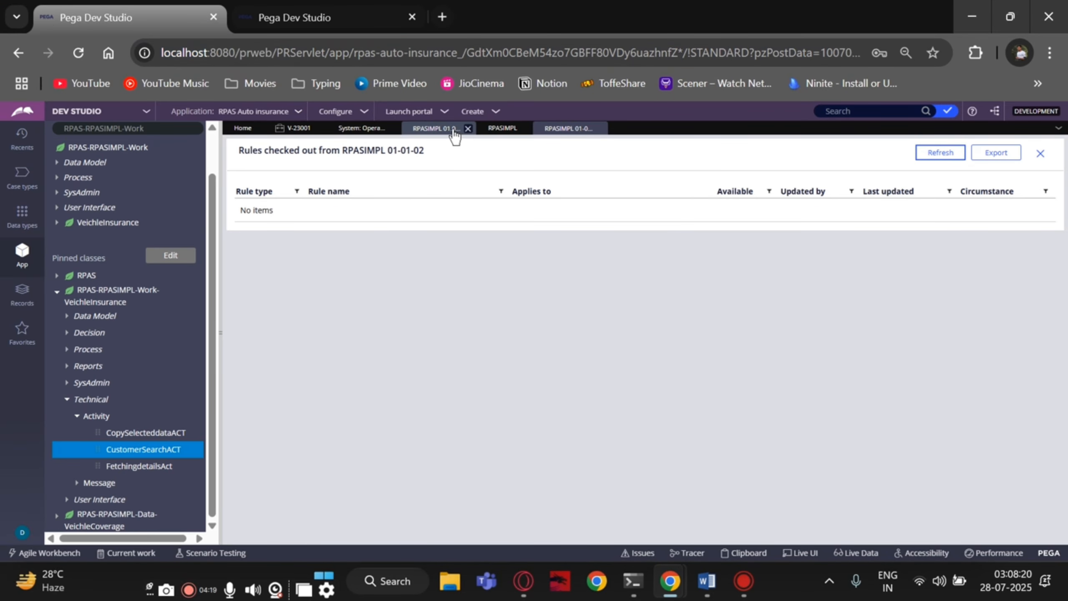
- Refresh the RPASIMPL ruleset so version 01-01-02 shows 0 checked-out rules
click(496, 128)
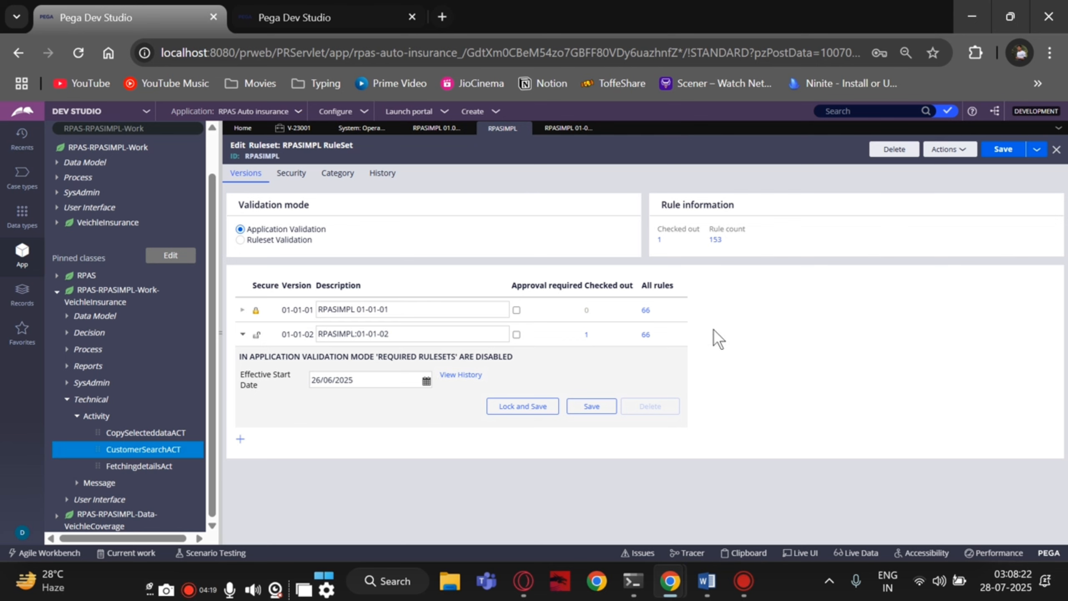
click(951, 152)
click(946, 165)
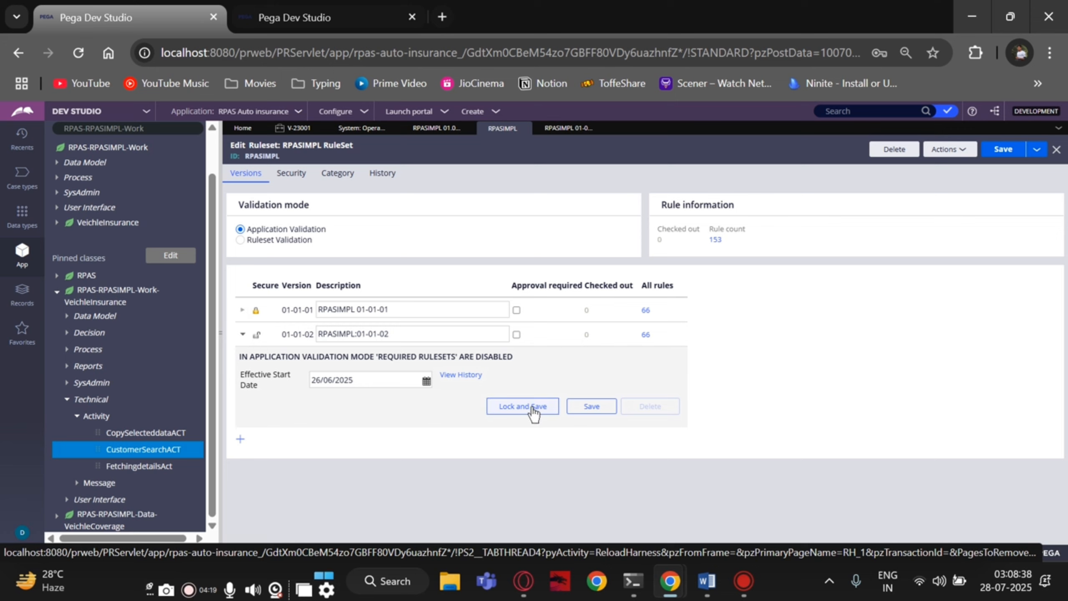
- Close the empty checked-out list and lock RPASIMPL 01-01-02, entering and confirming the lock password
click(577, 138)
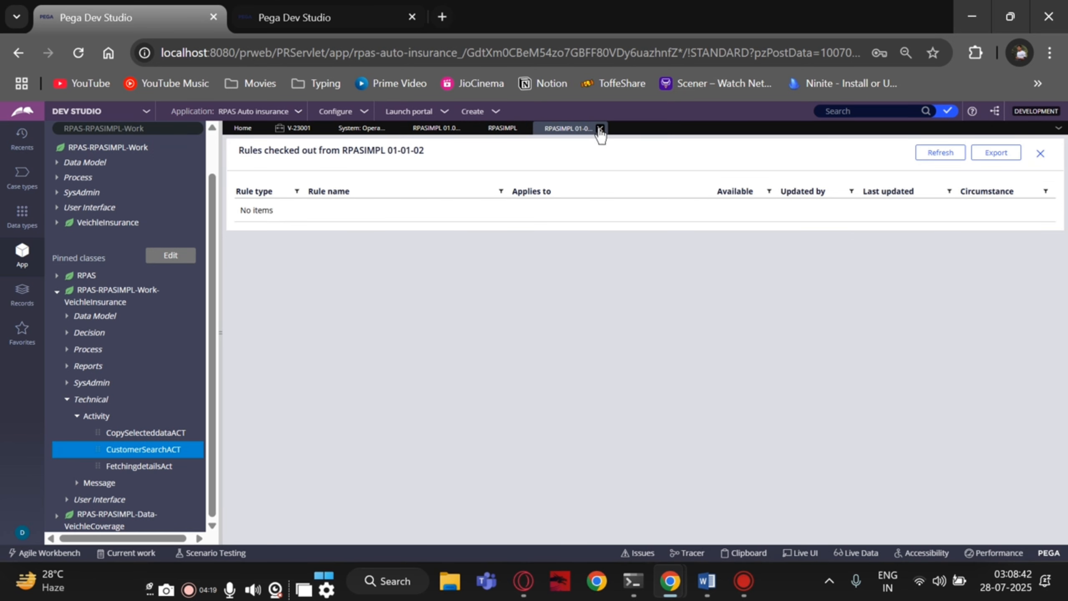
click(600, 129)
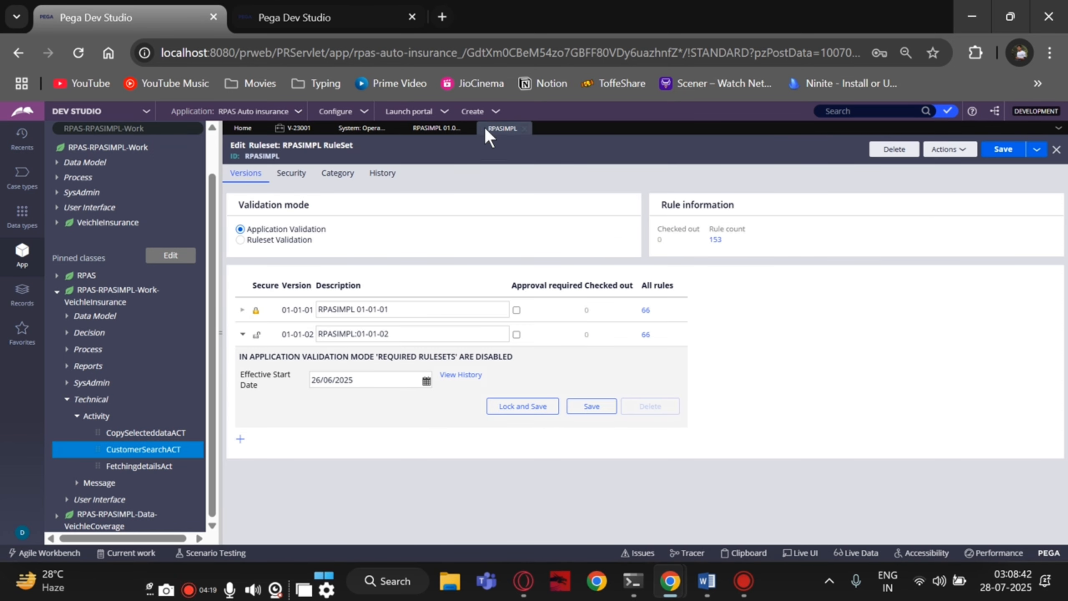
click(500, 406)
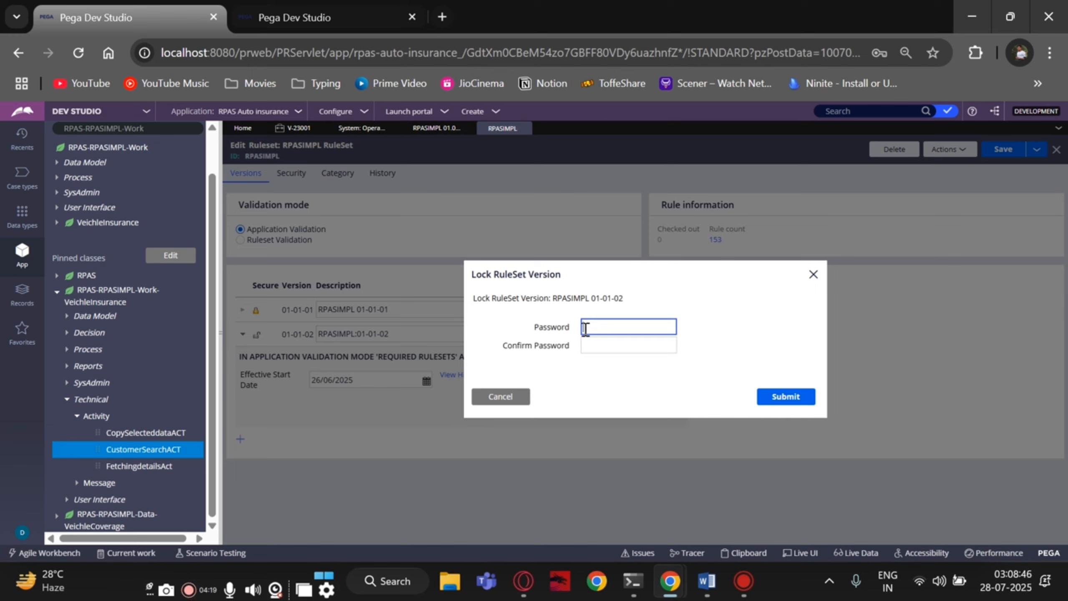
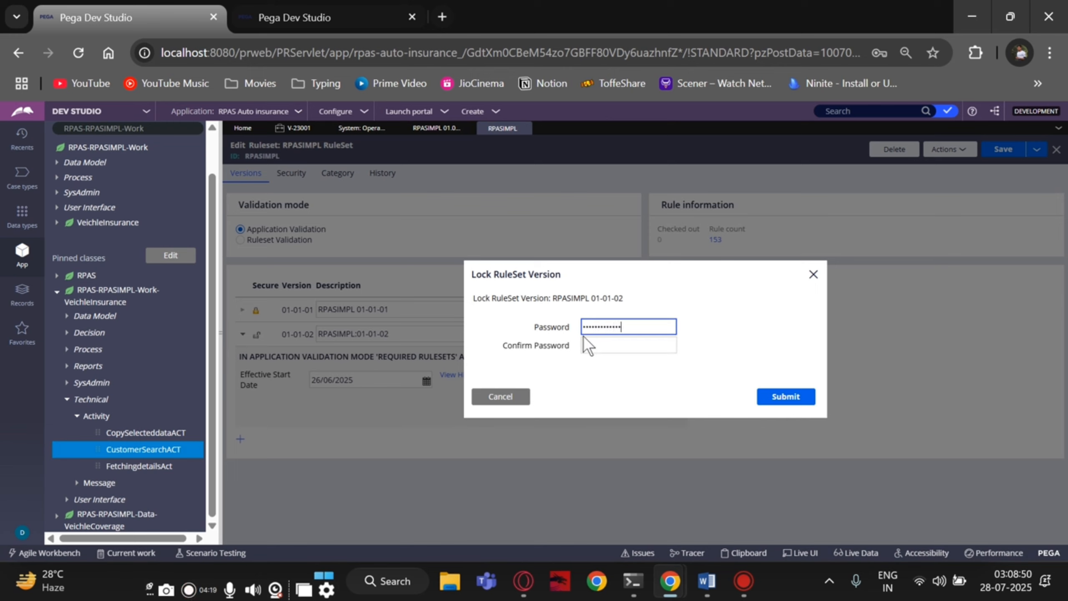
click(608, 350)
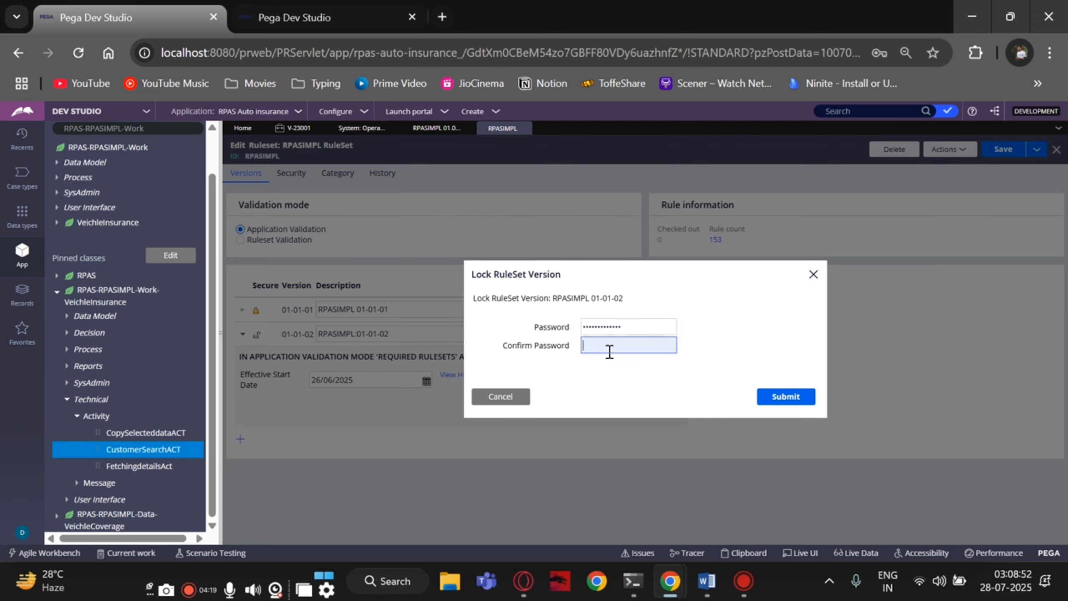
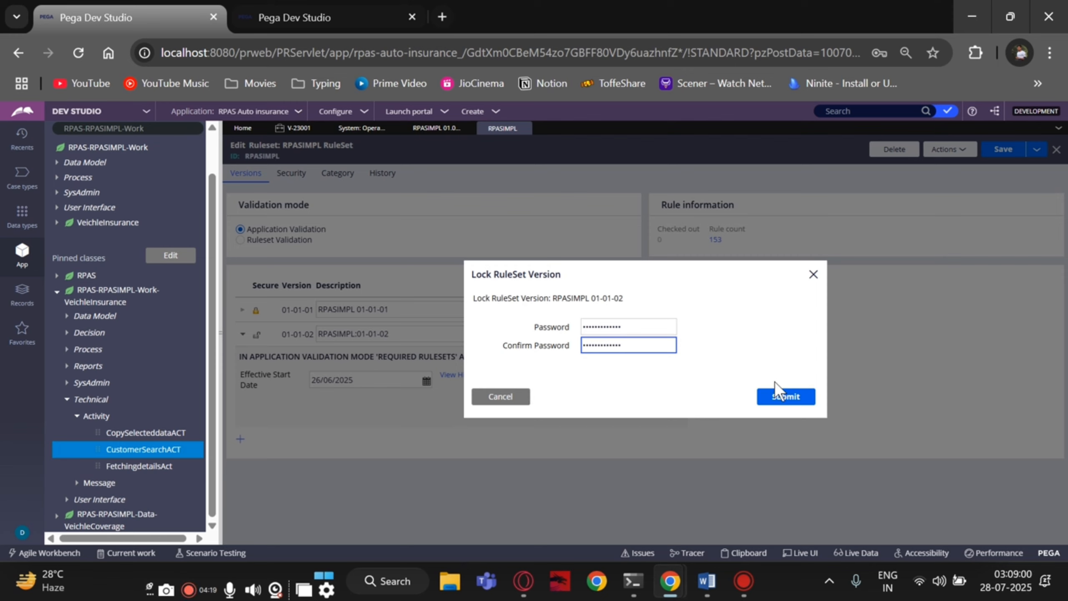
click(776, 404)
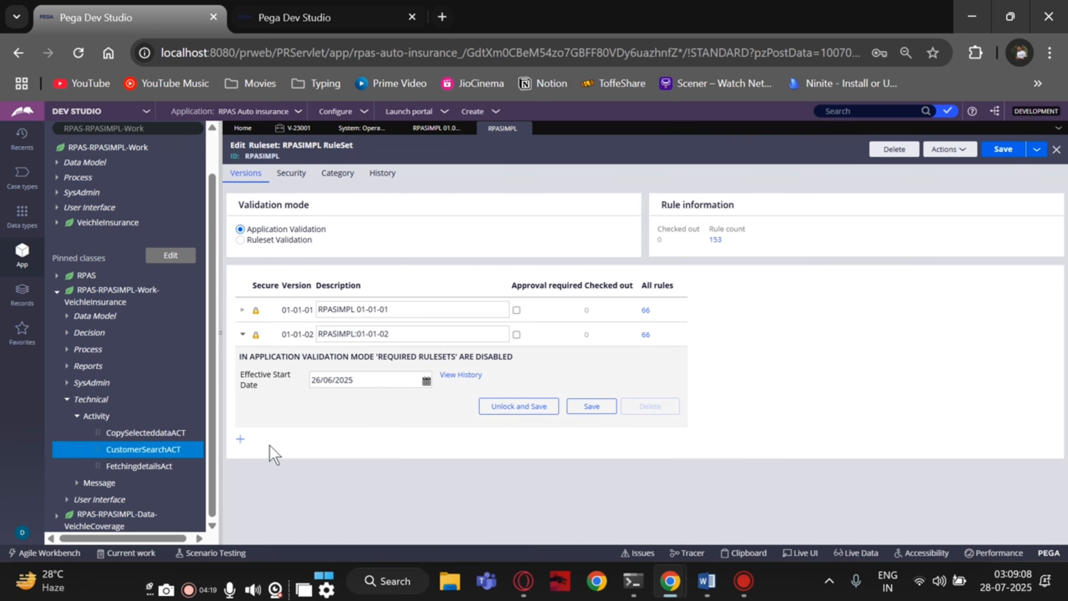
- Create and save RPASIMPL version 01-01-03, then return to the RPAS Auto insurance application
click(240, 439)
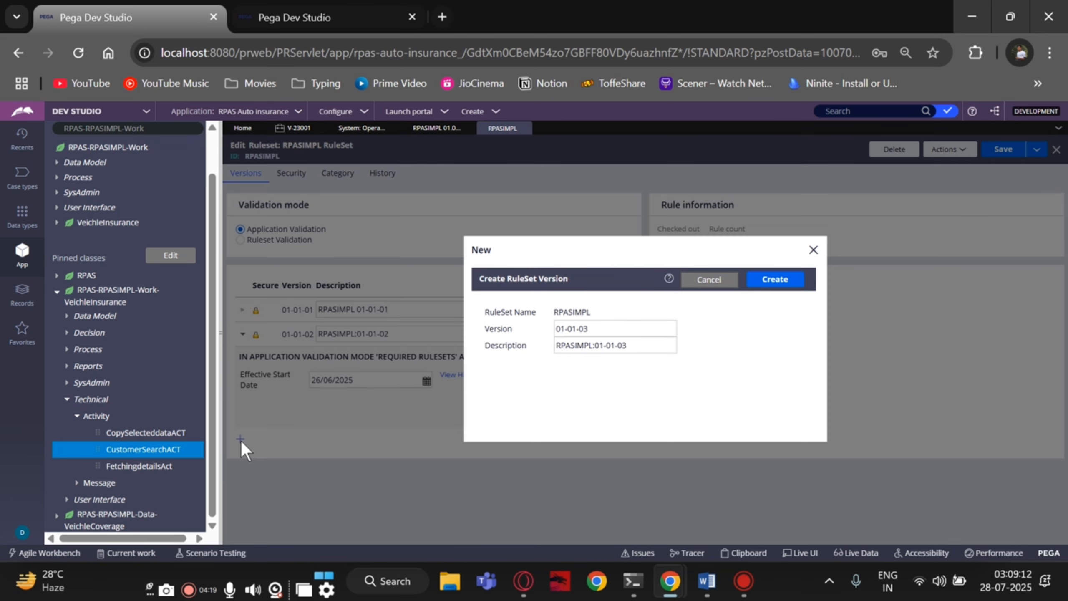
click(761, 278)
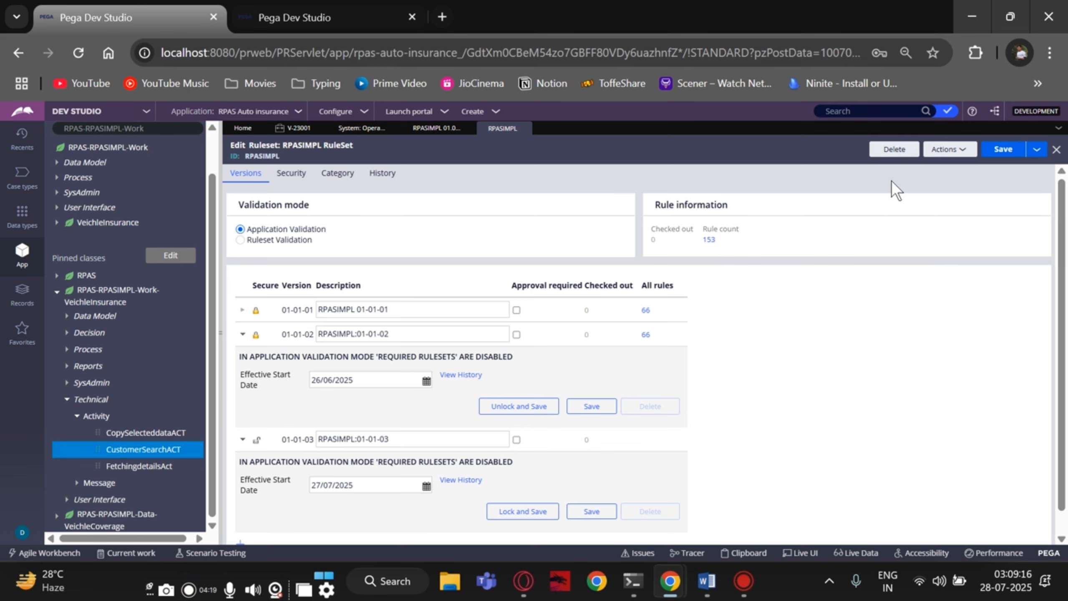
click(998, 150)
click(436, 128)
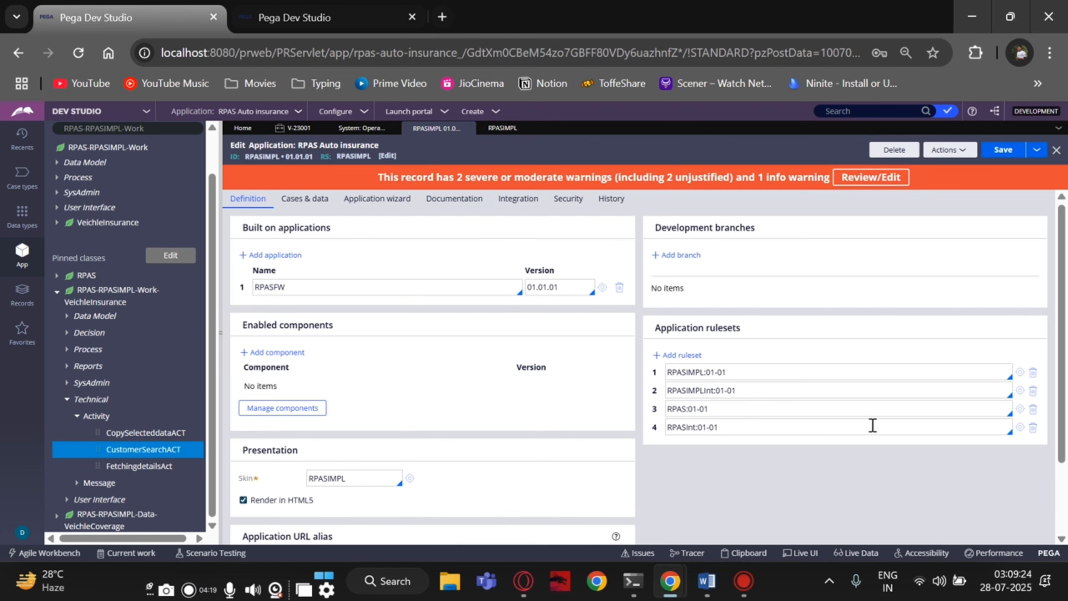
- Open the RPAS ruleset and lock version 01-01-02, entering and confirming the password
click(1020, 409)
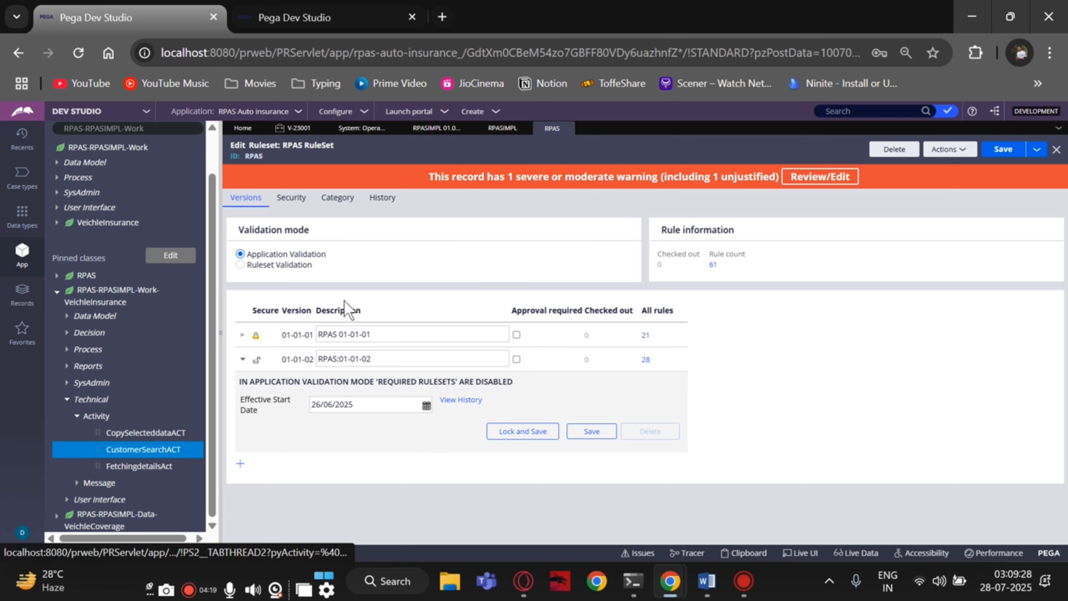
click(526, 432)
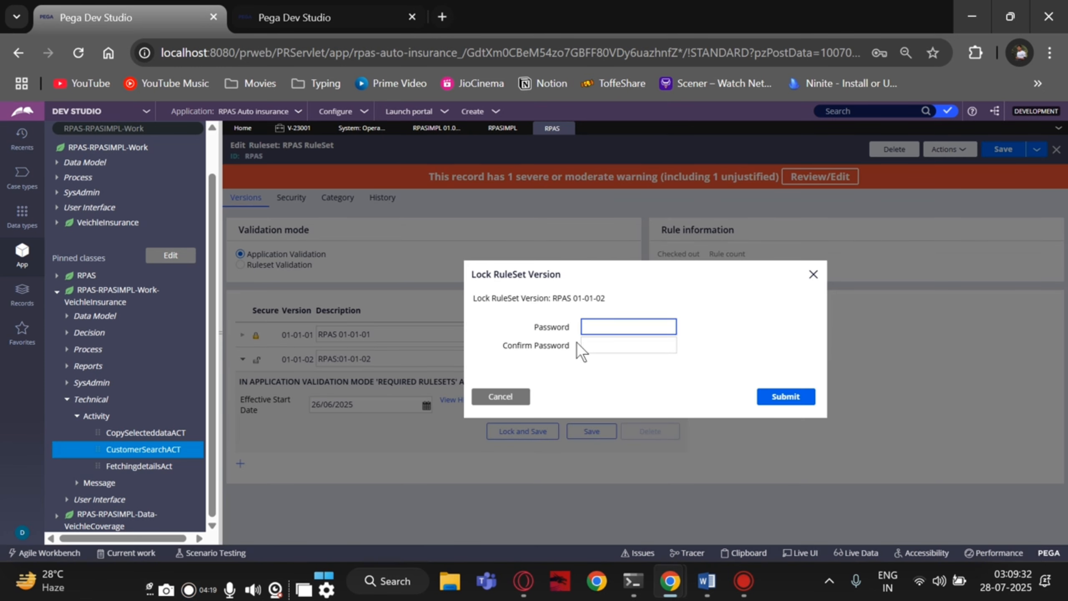
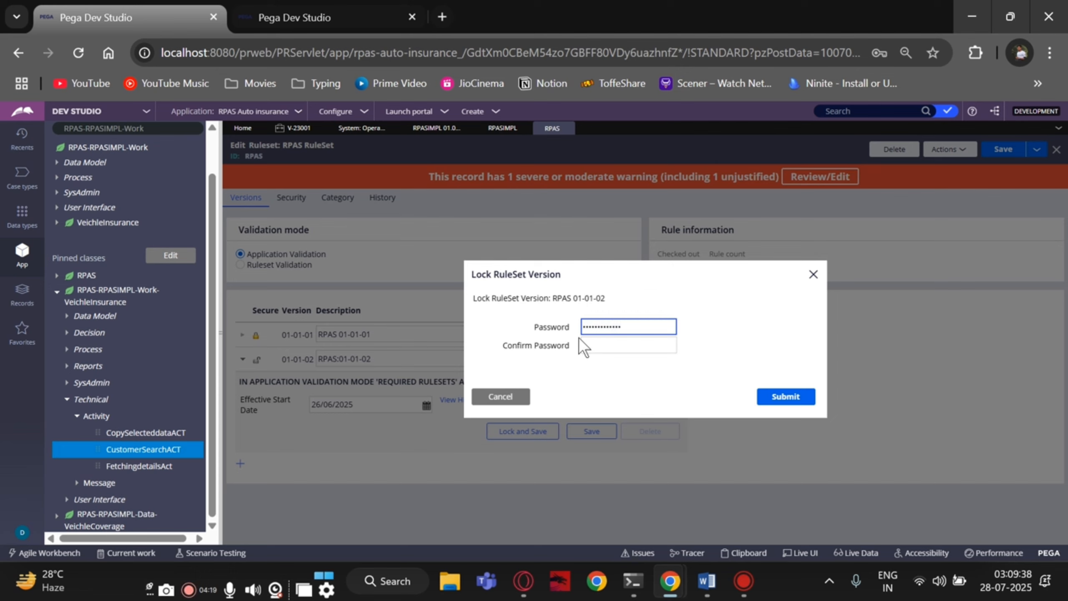
click(589, 344)
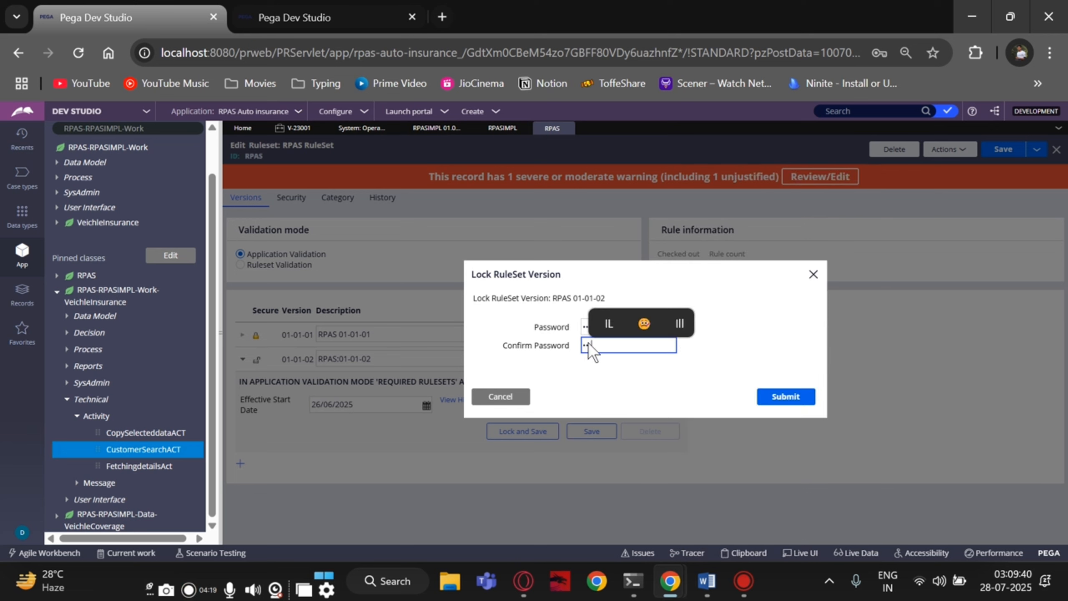
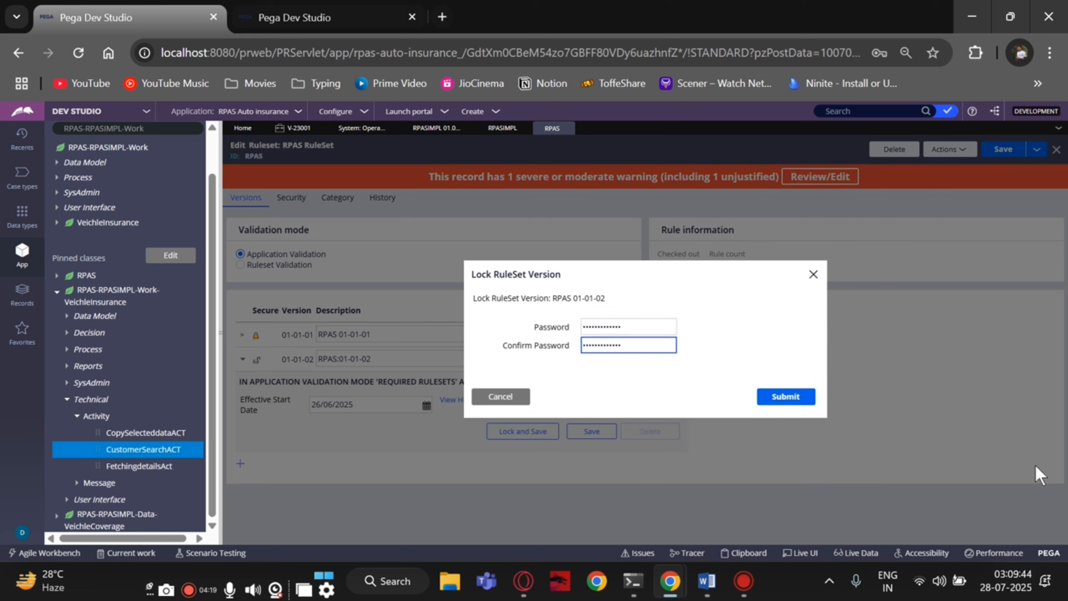
click(767, 393)
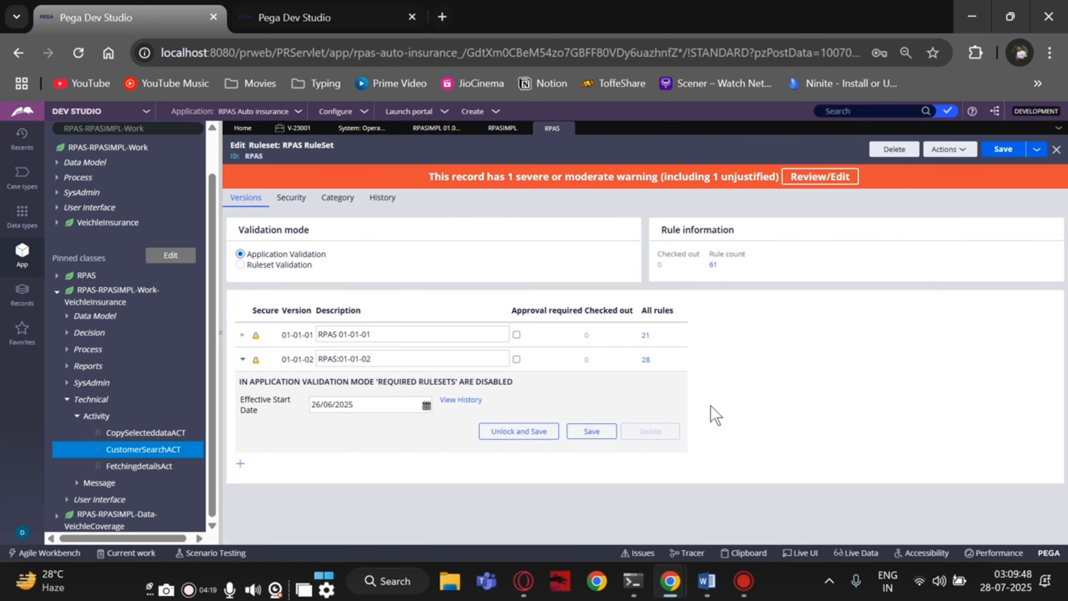
- Create and save RPAS ruleset version 01-01-03, then return to the RPAS Auto insurance application
click(240, 463)
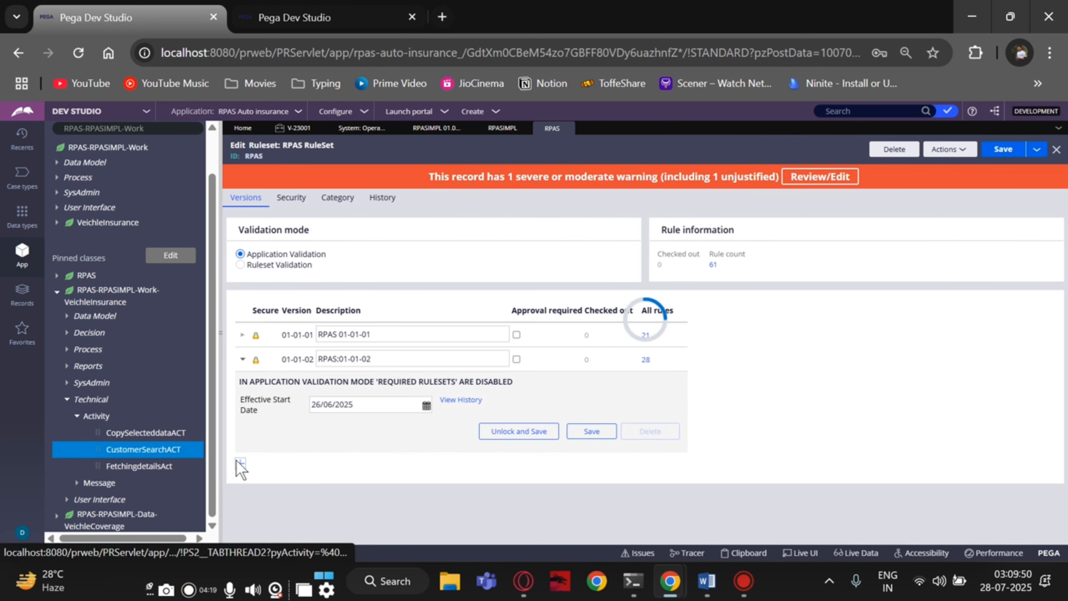
click(768, 283)
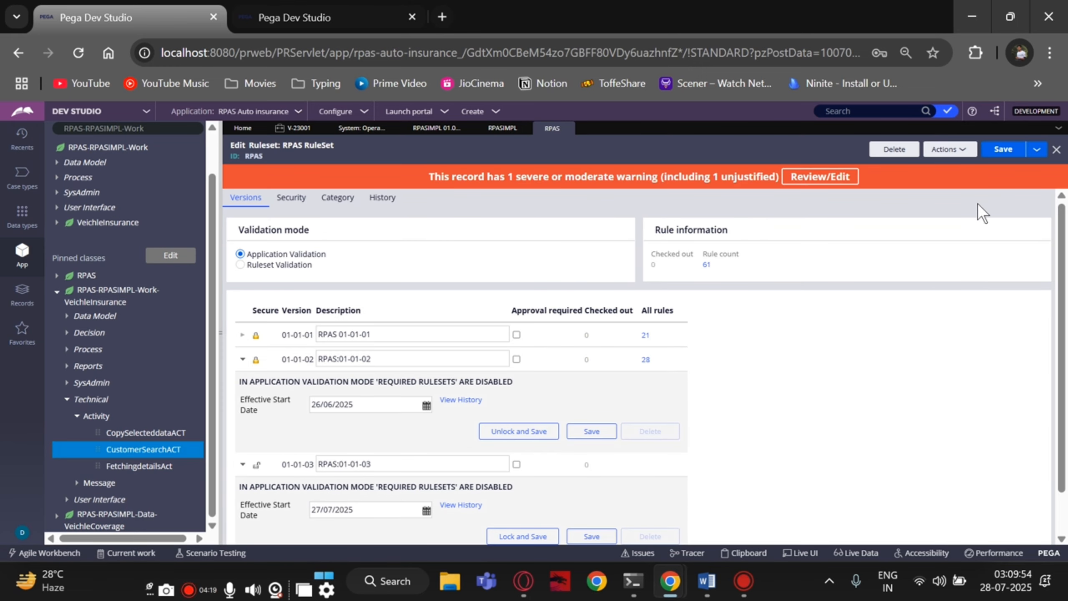
click(996, 152)
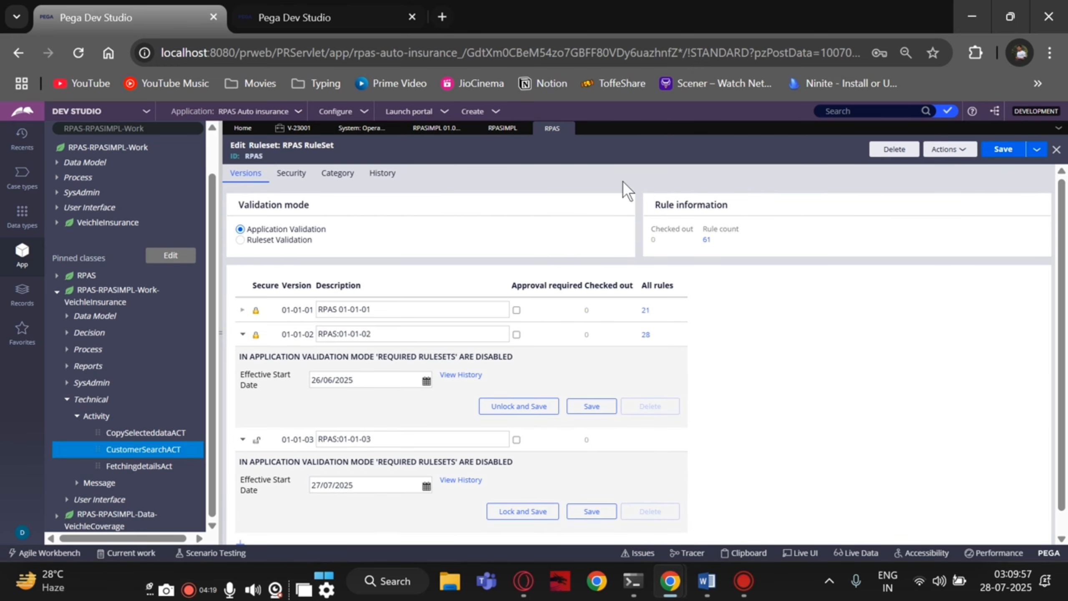
click(429, 129)
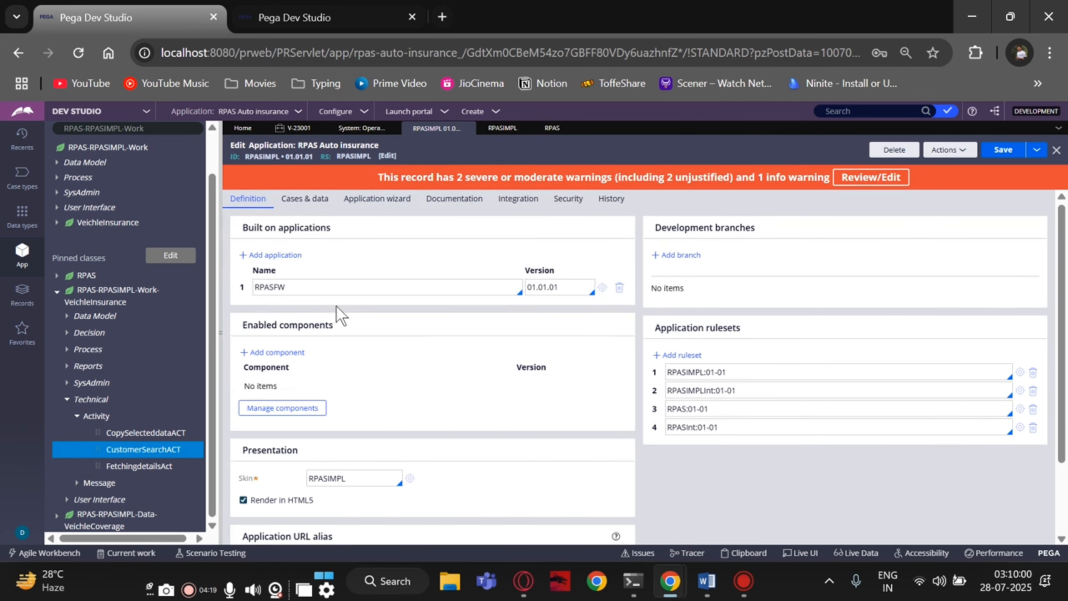
- Open the built-on RPAS Insurance group application and its RPASFW:01-01 ruleset
click(602, 289)
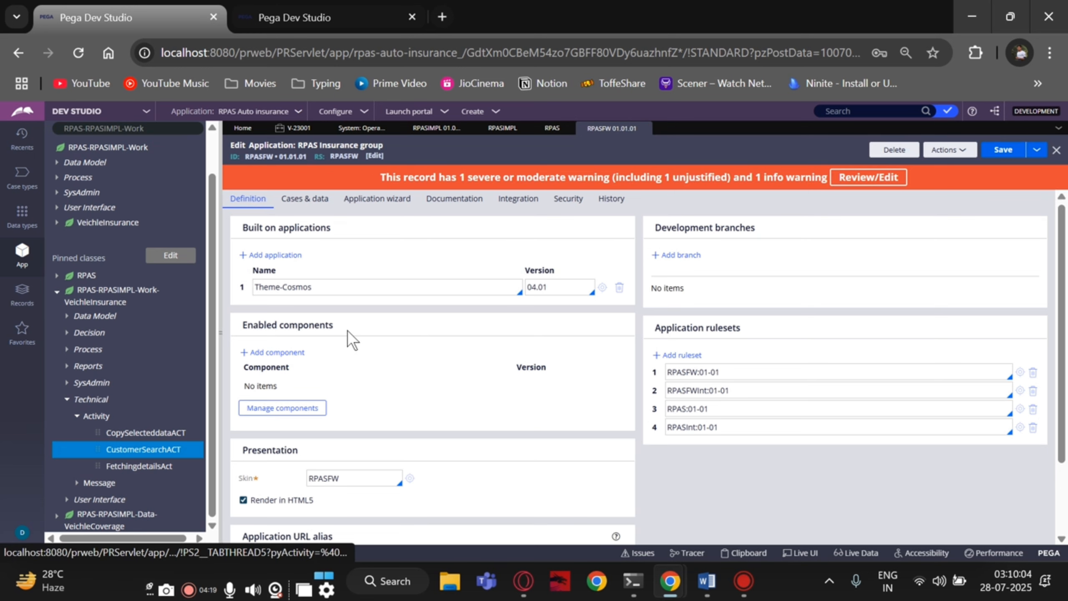
scroll(348, 330, down, 3)
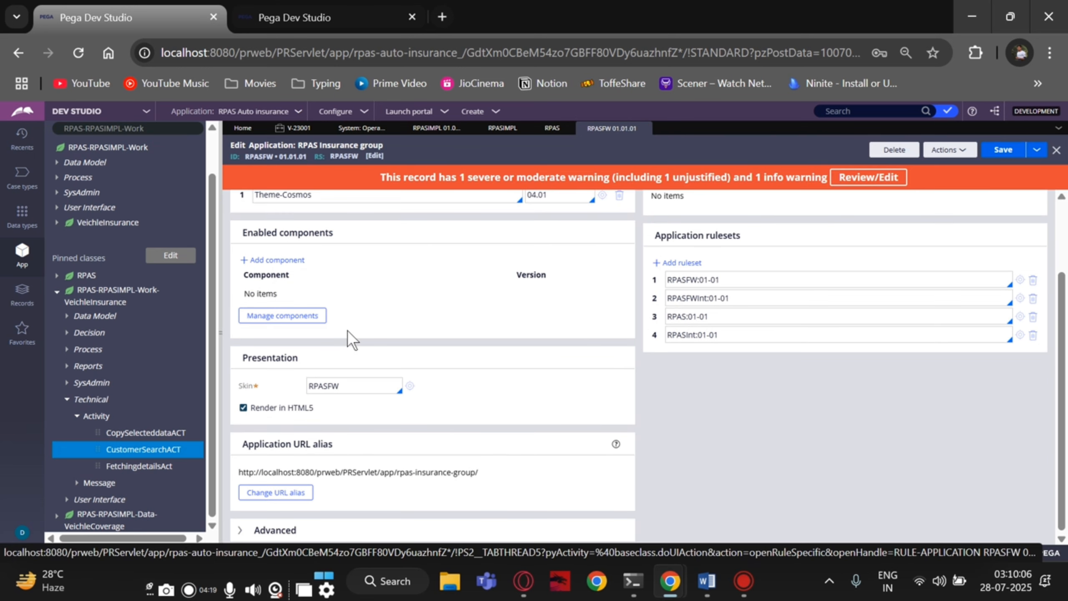
scroll(348, 330, up, 3)
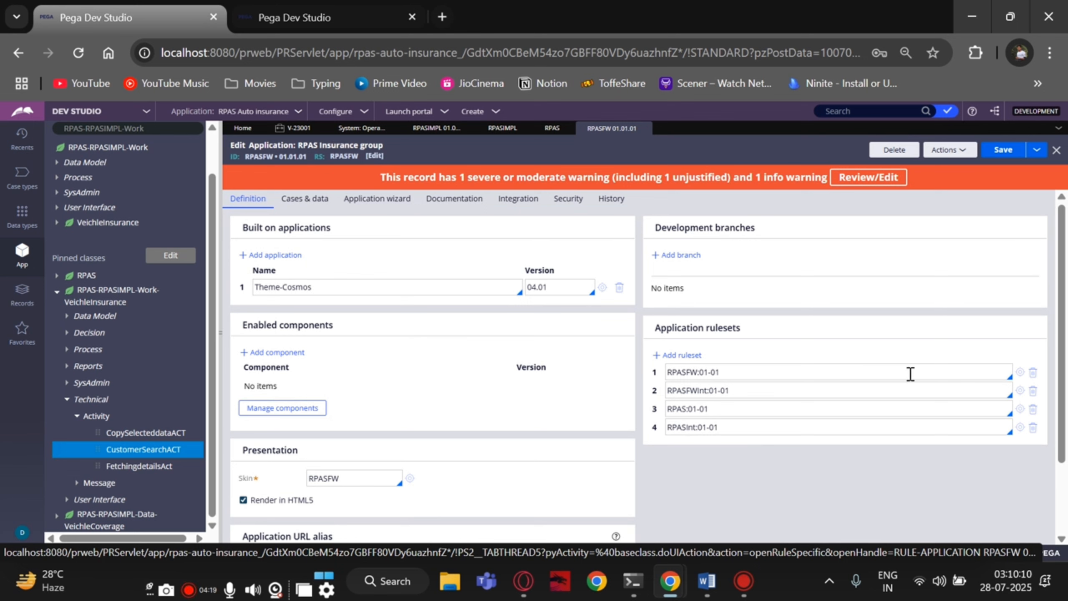
click(1009, 376)
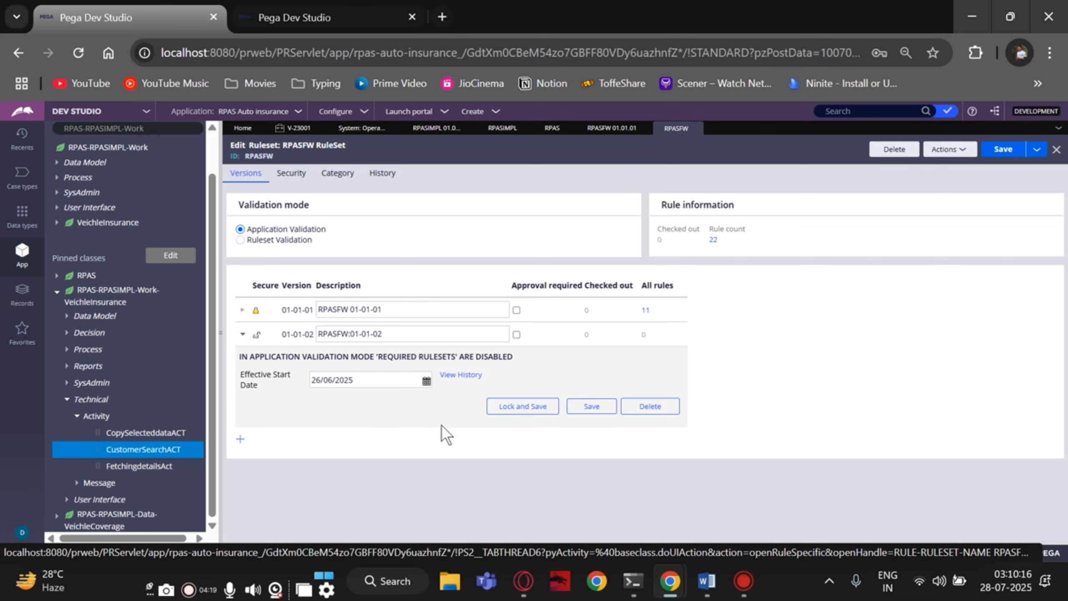
- Lock RPASFW version 01-01-02, entering the password in both fields and submitting
click(533, 403)
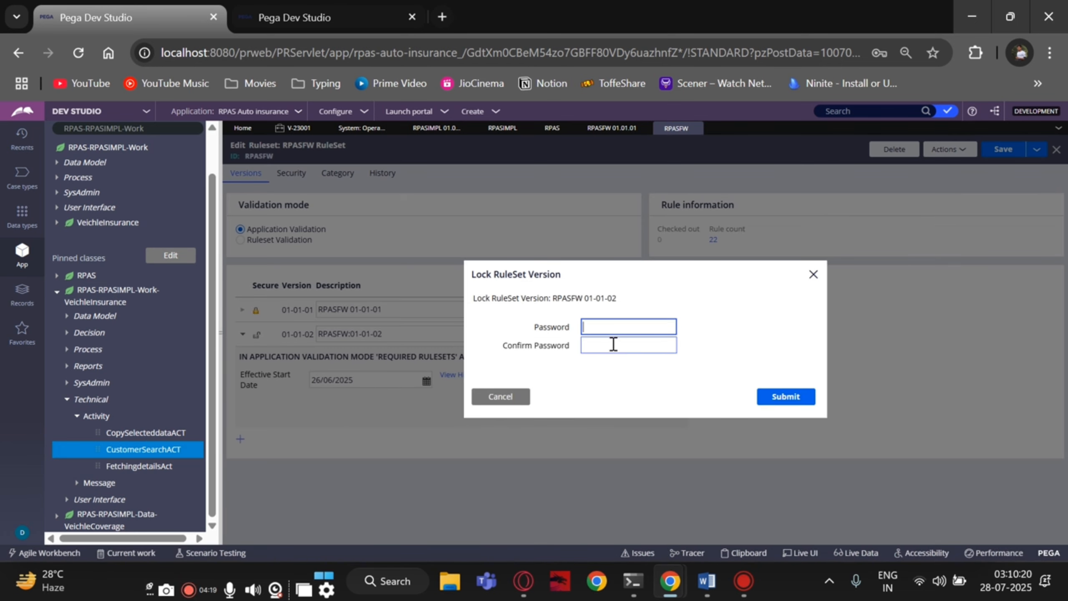
text(••••••)
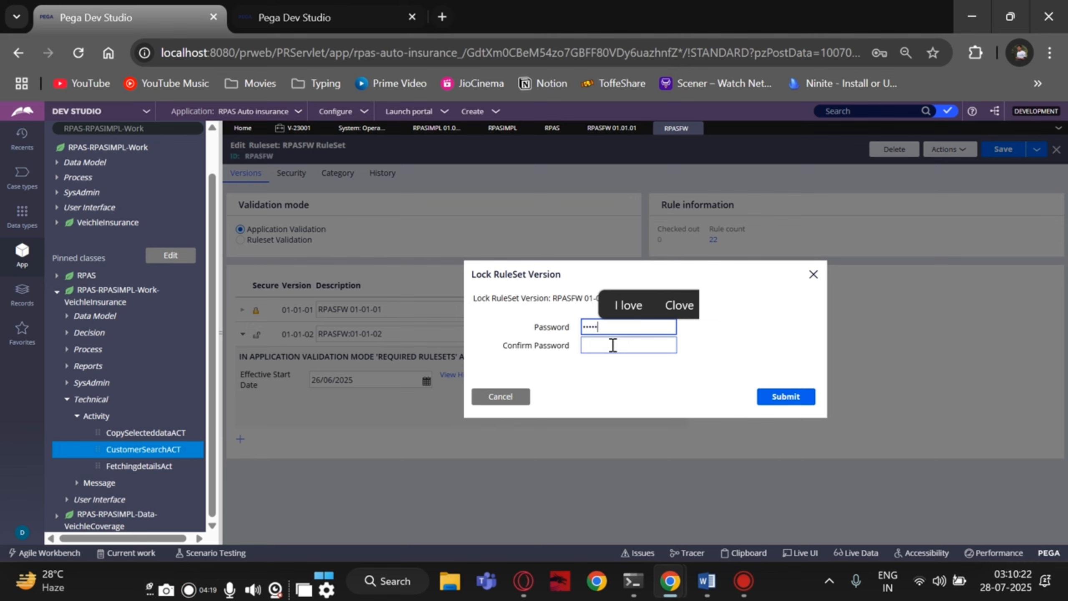
text(••••••)
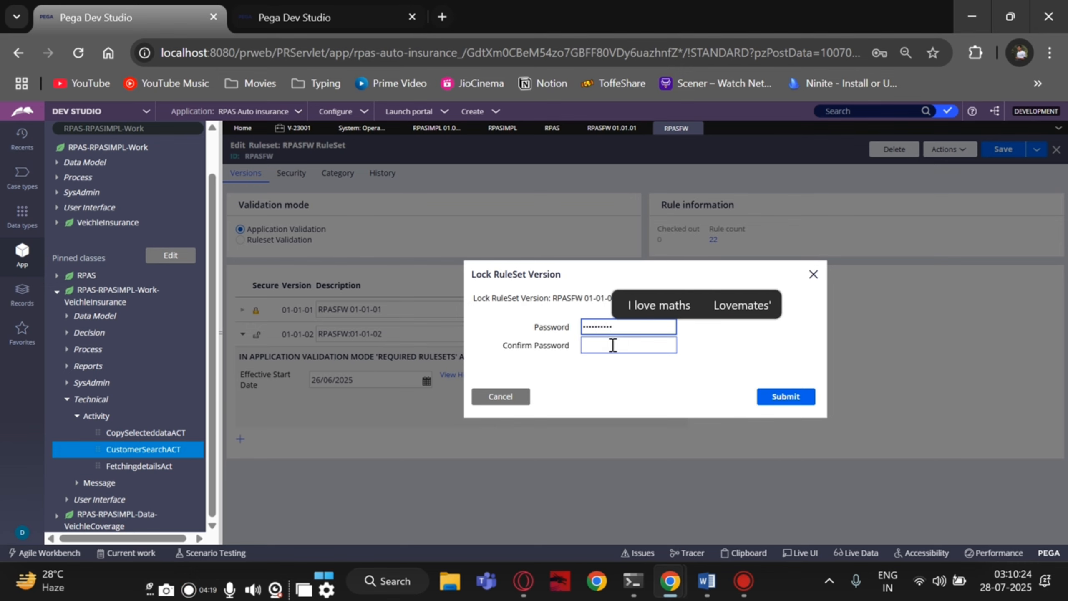
click(612, 345)
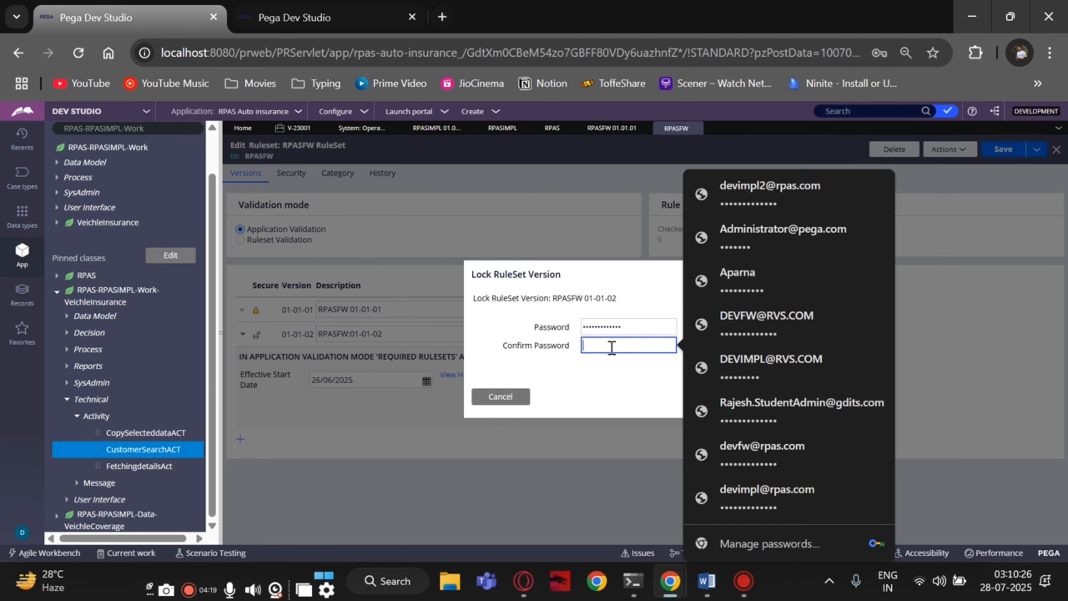
text(•••••••)
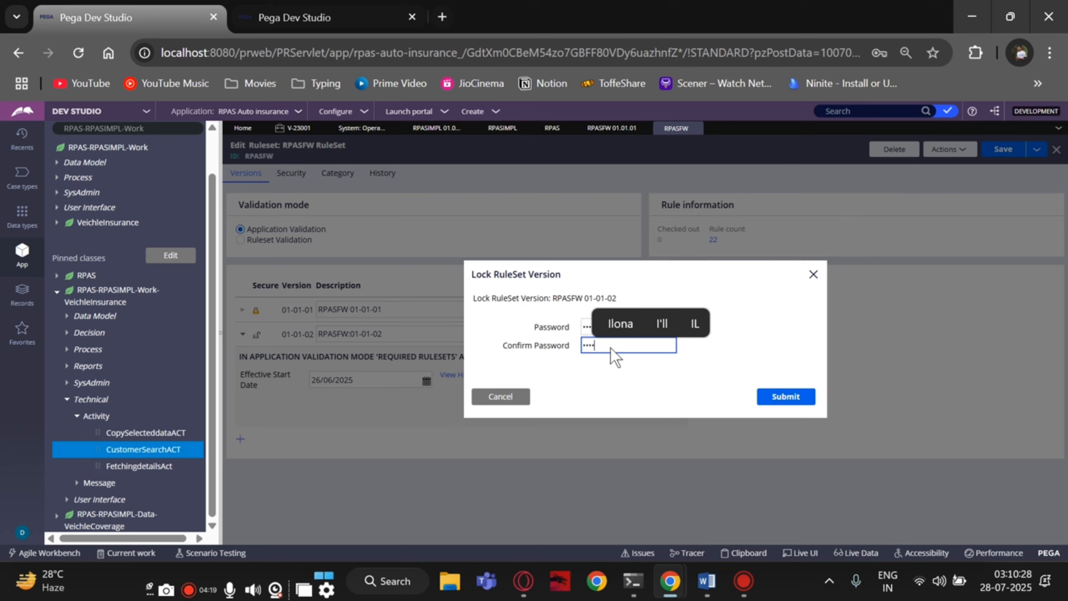
text(•••••)
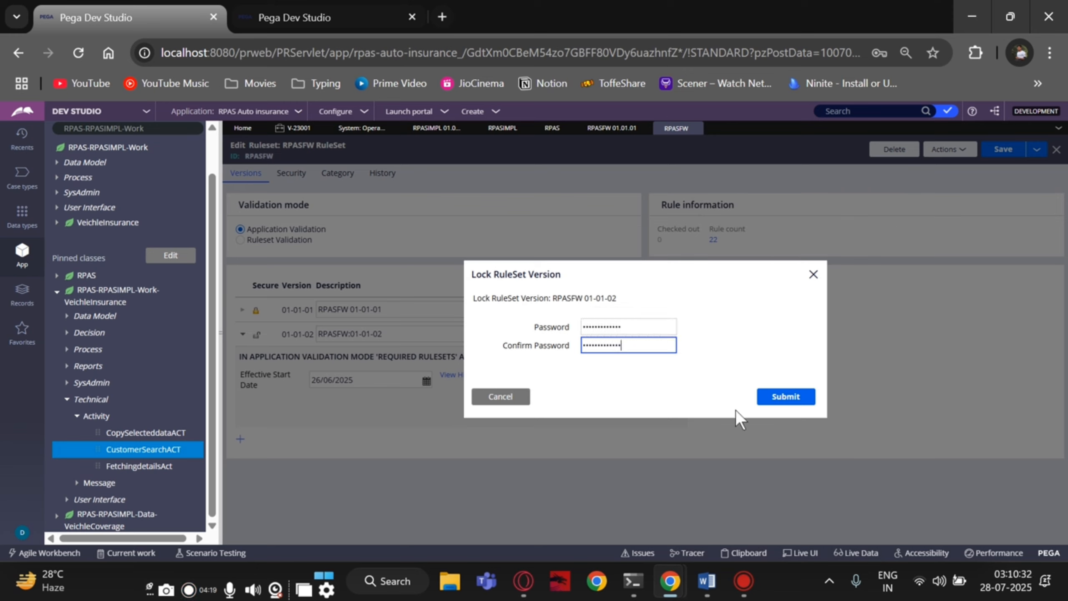
click(776, 397)
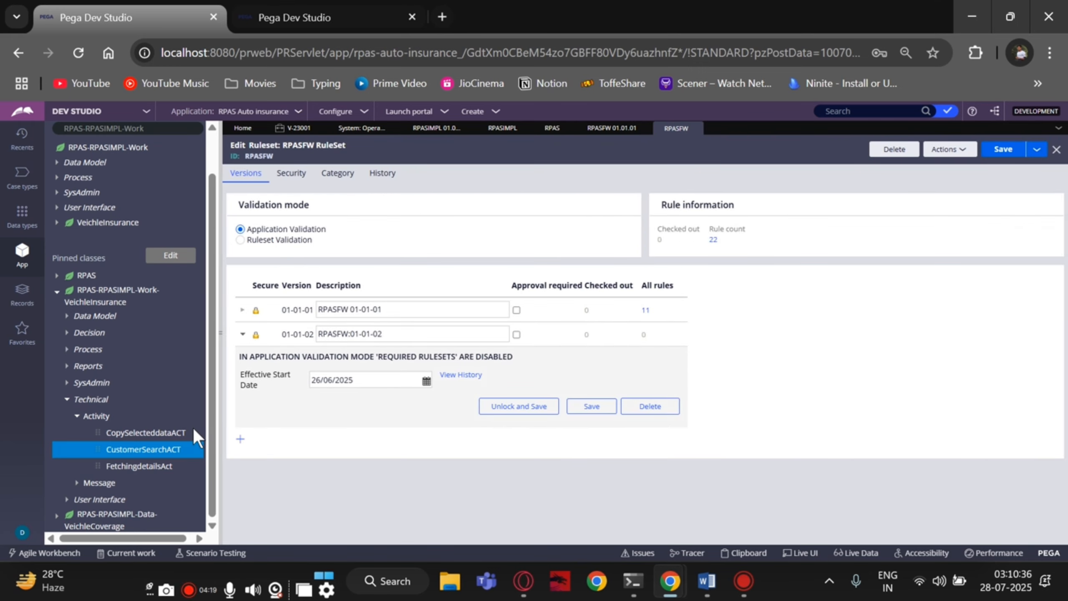
- Add RPASFW version 01-01-03 and save the ruleset
click(240, 439)
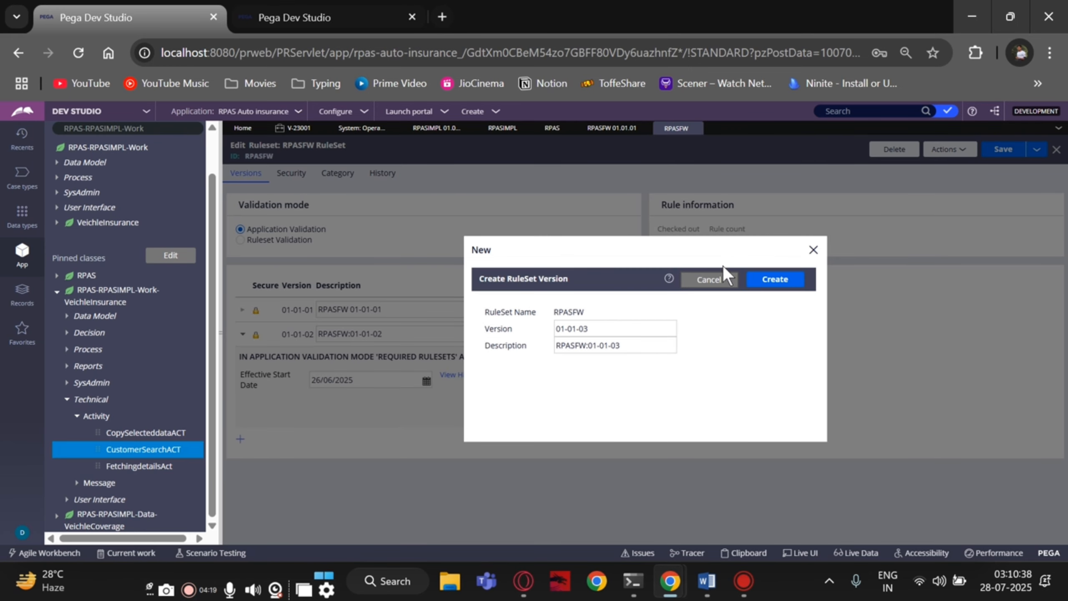
click(759, 281)
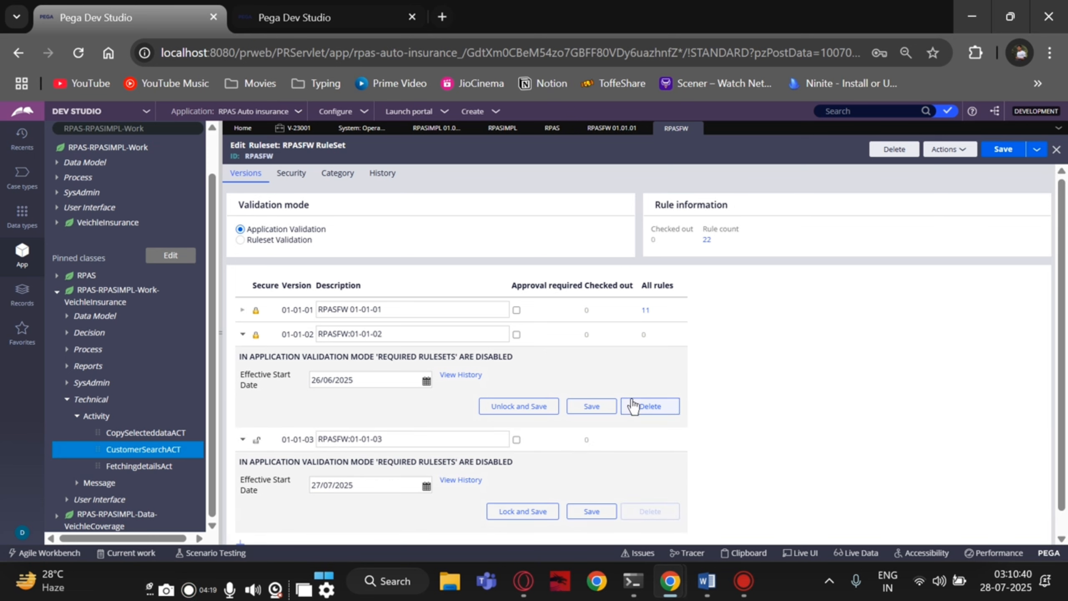
click(1000, 150)
- Review the RPAS and RPASIMPL ruleset versions through their tabs
scroll(700, 373, down, 1)
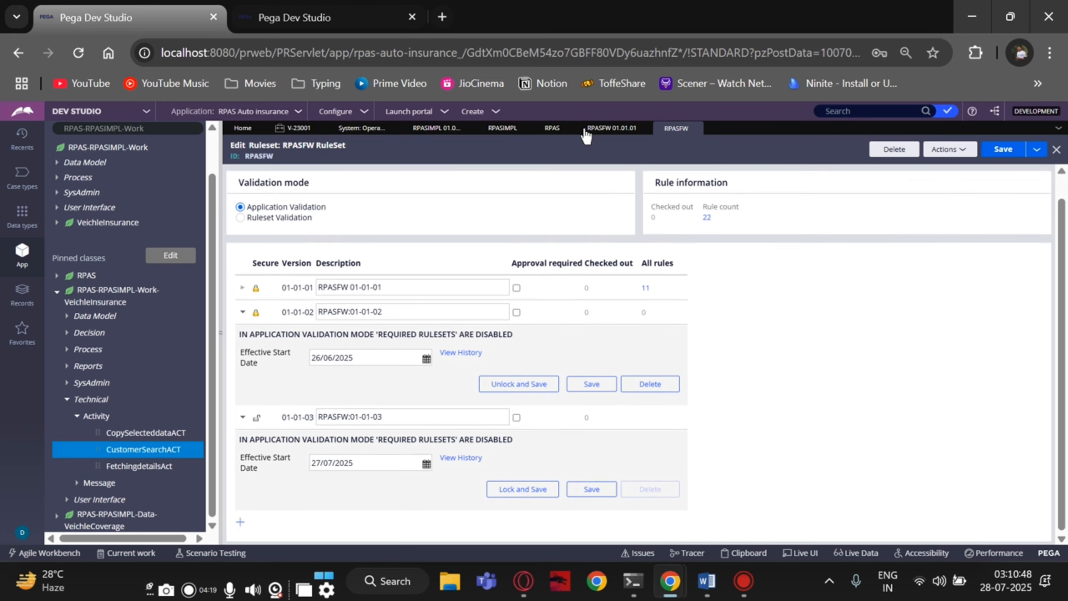
click(551, 131)
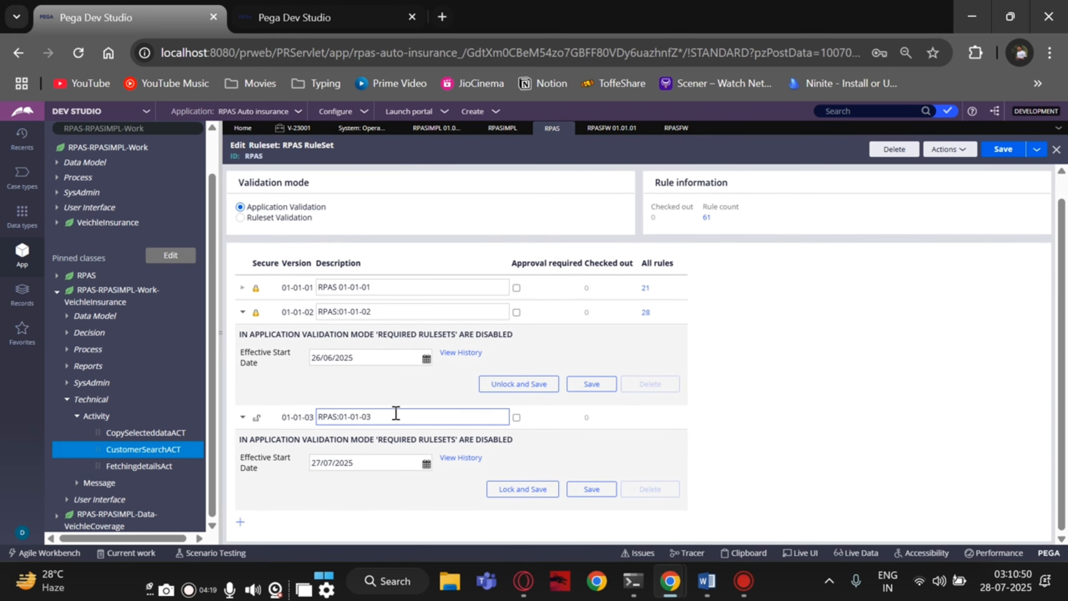
click(433, 129)
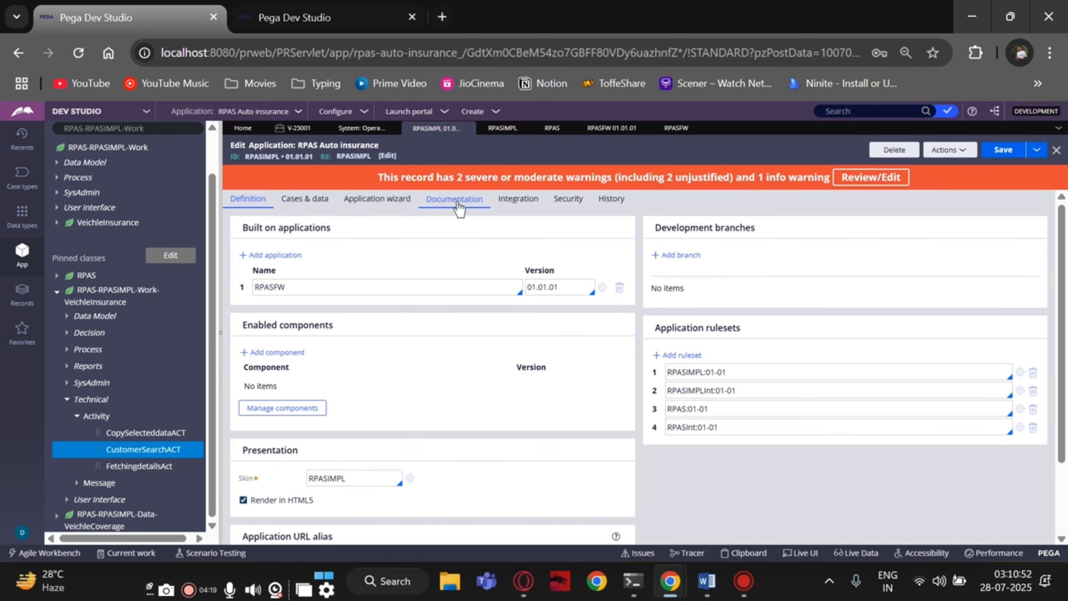
click(502, 131)
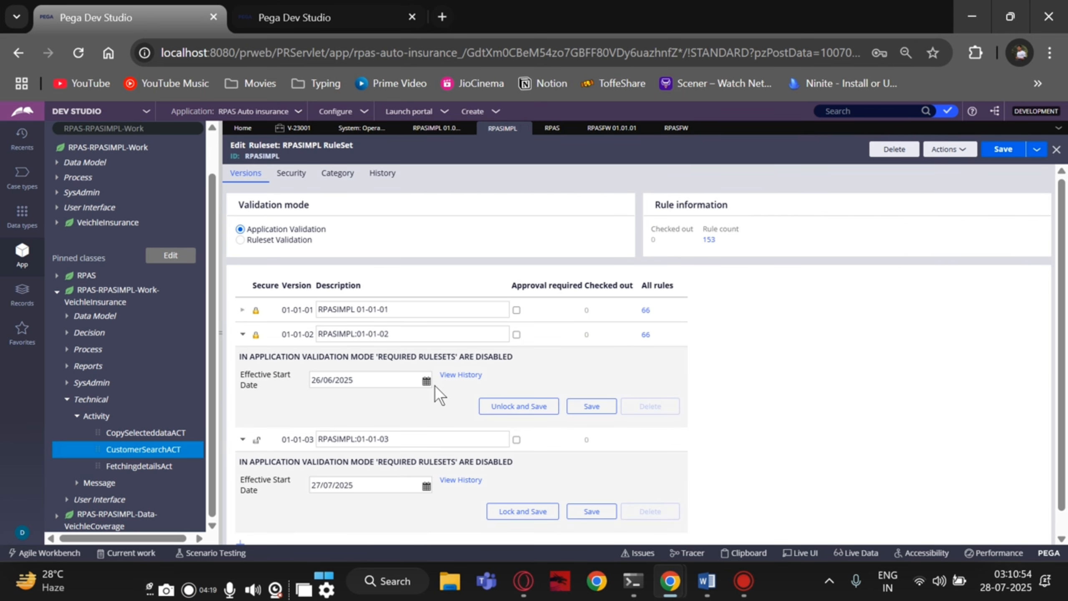